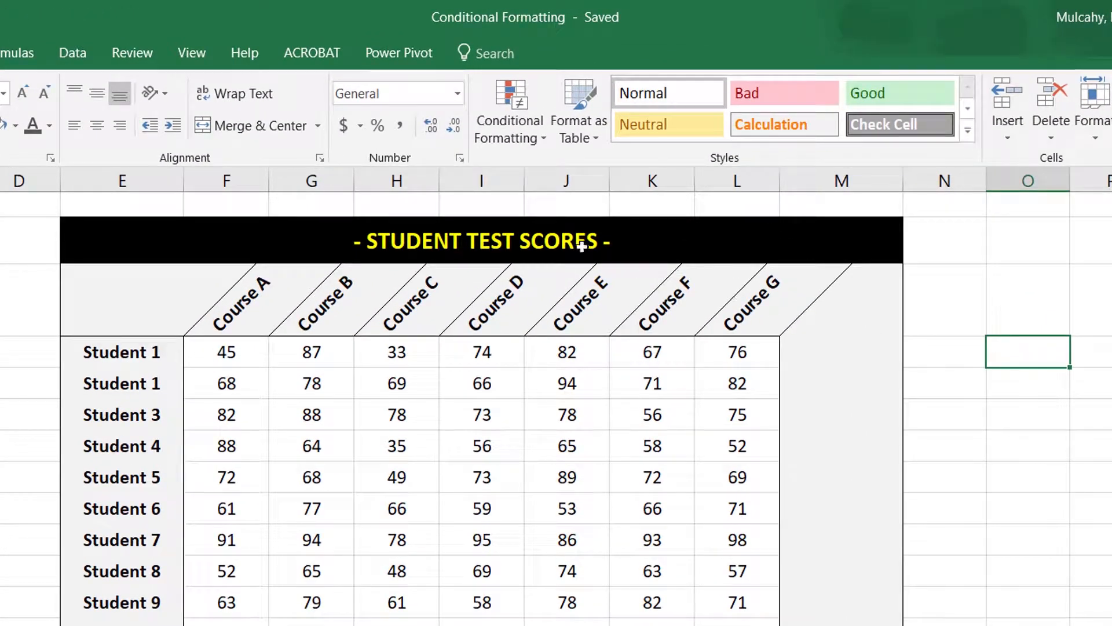
{"action": "left_click", "coordinate": [503, 126]}
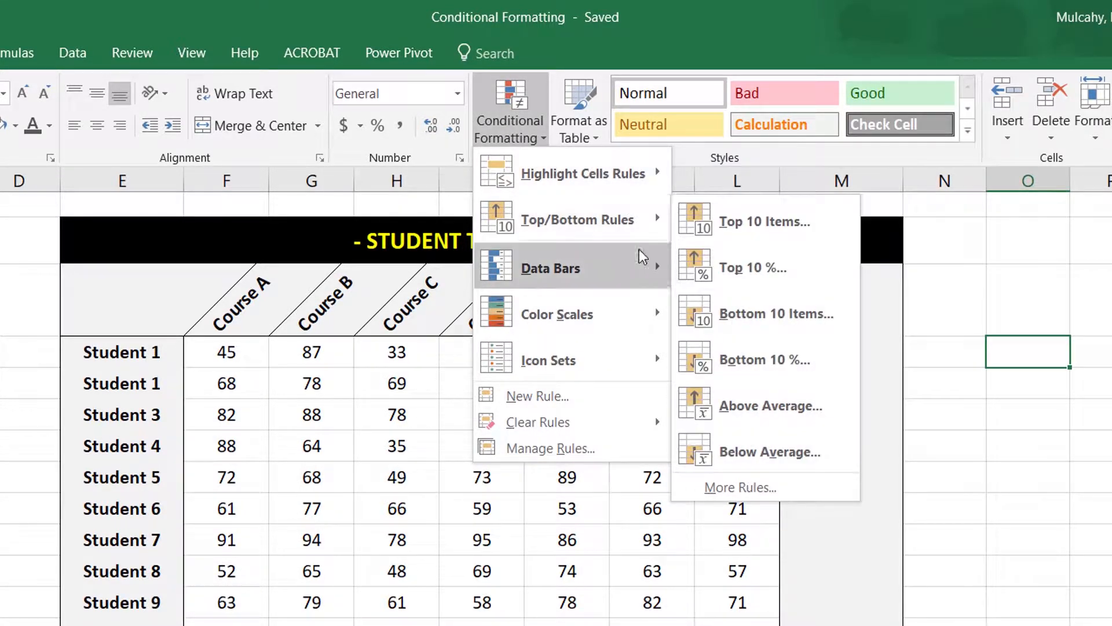
{"action": "mouse_move", "coordinate": [634, 272]}
{"action": "mouse_move", "coordinate": [628, 319]}
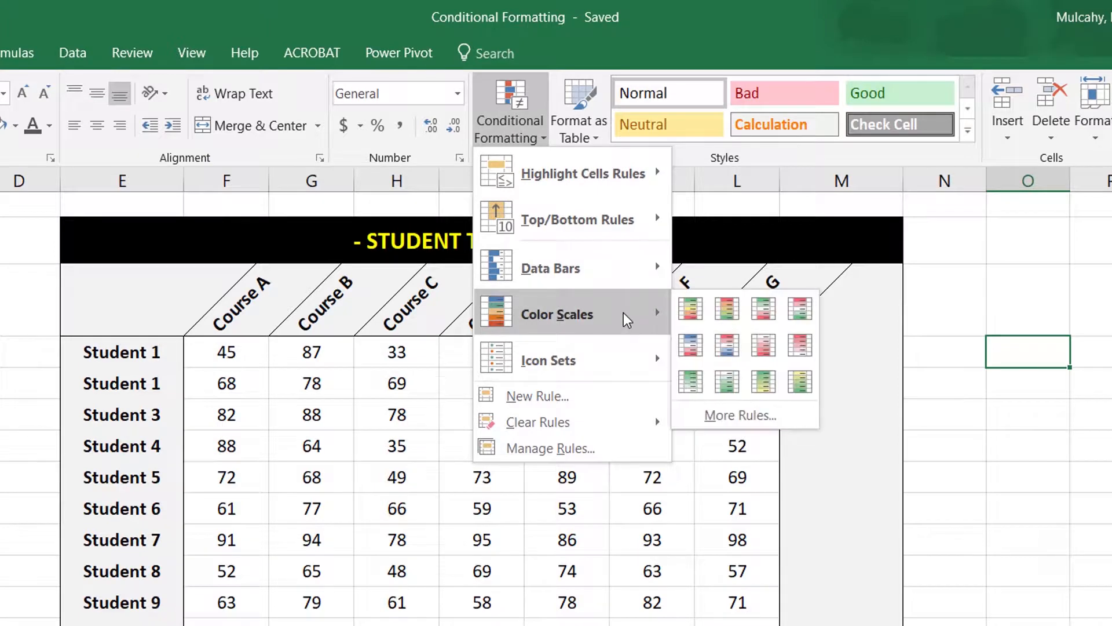
{"action": "mouse_move", "coordinate": [608, 366]}
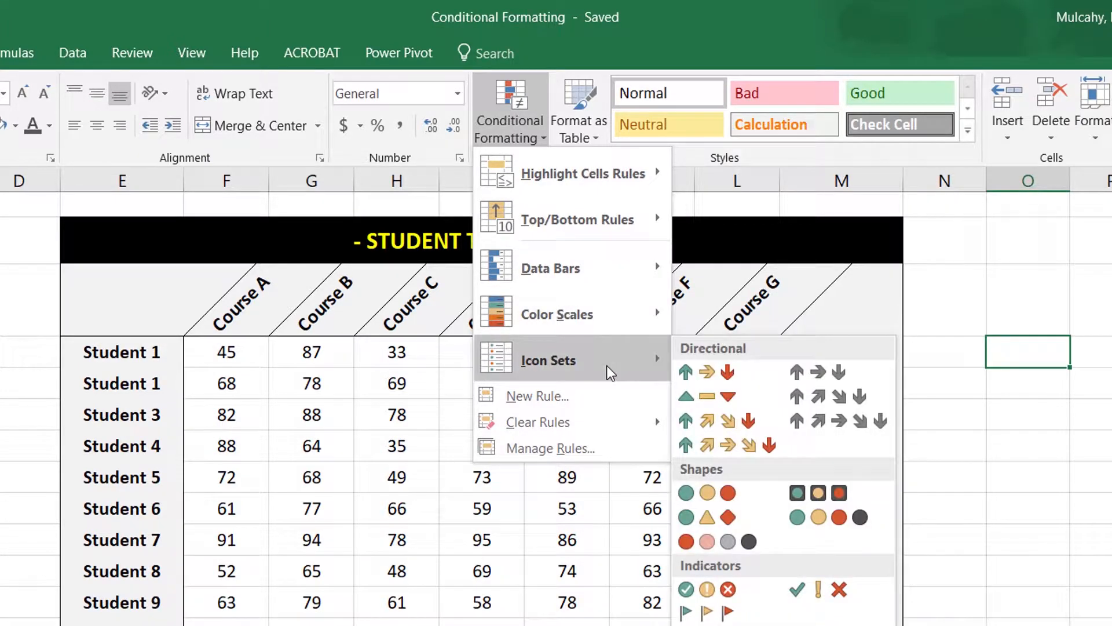
{"action": "left_click", "coordinate": [1023, 350]}
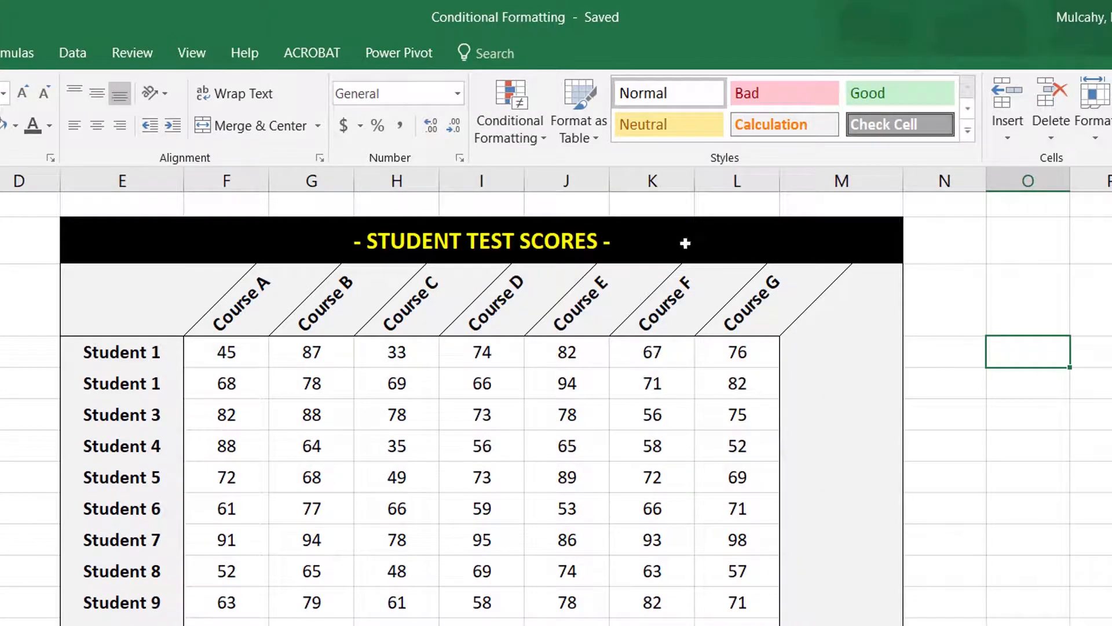
{"action": "left_click", "coordinate": [516, 130]}
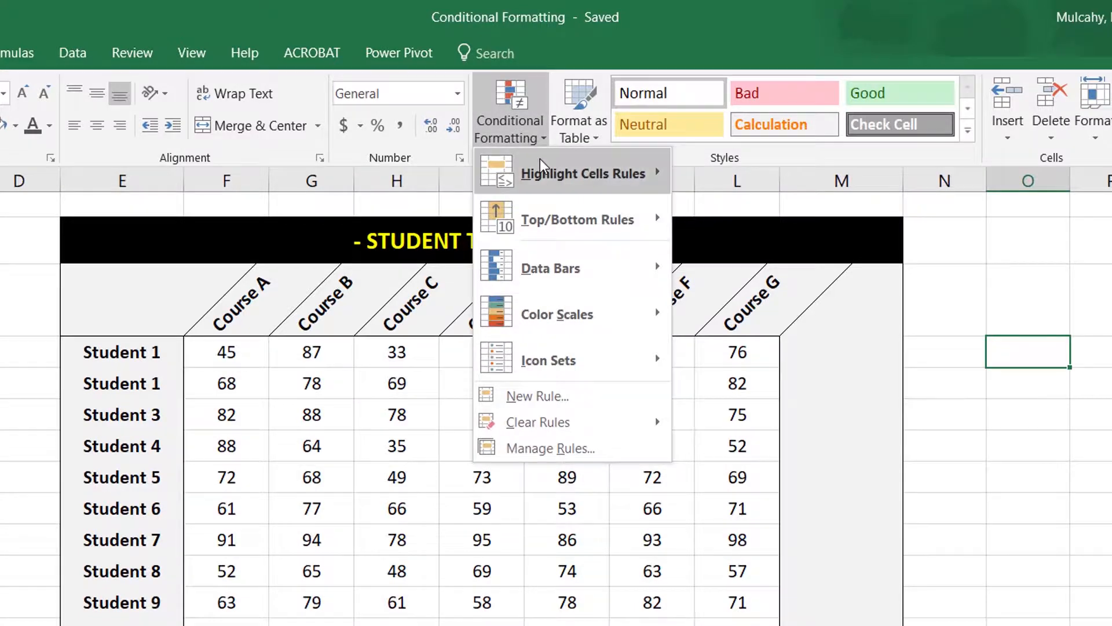
{"action": "mouse_move", "coordinate": [540, 158]}
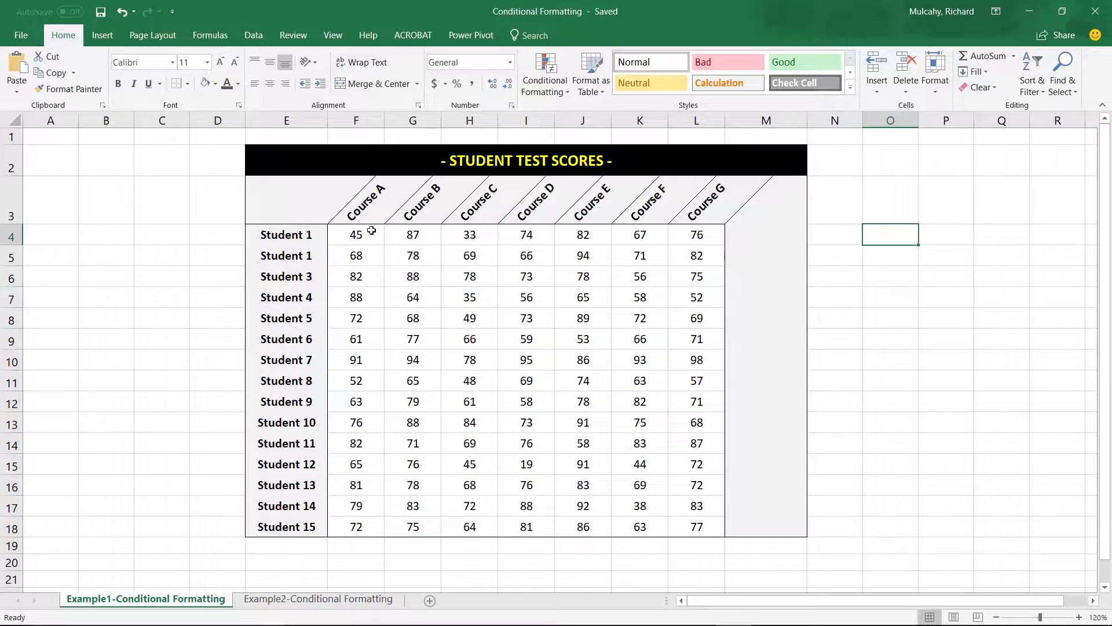
Highlight the scores in F4:L18 that are less than 50 using Light Red Fill with Dark Red Text, and undo that formatting
{"action": "left_click_drag", "start_coordinate": [371, 235], "coordinate": [681, 518]}
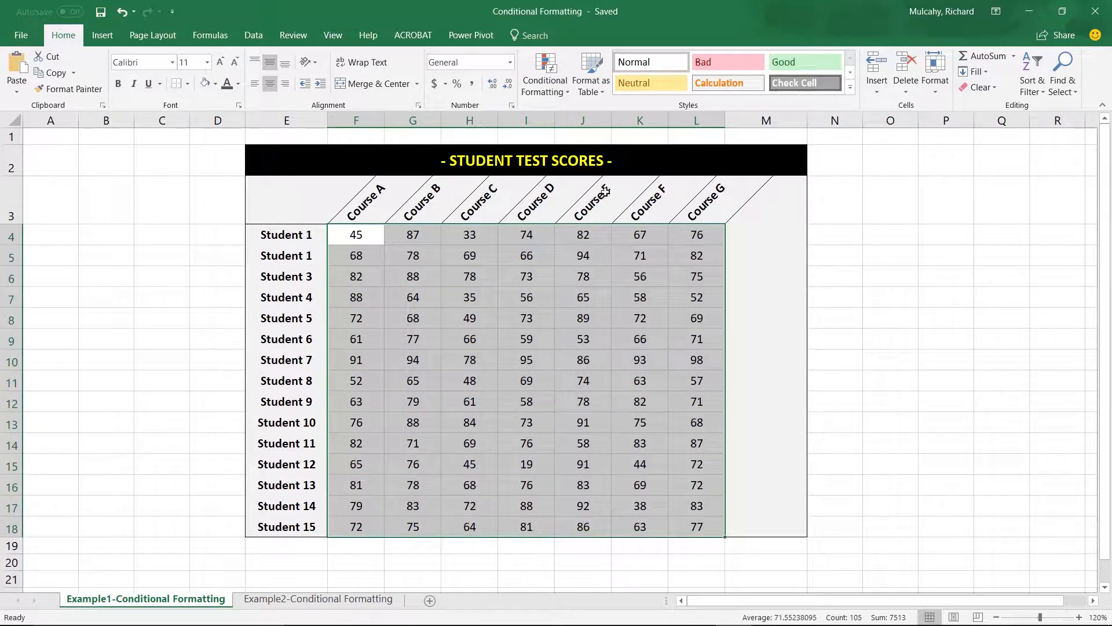
{"action": "left_click", "coordinate": [551, 87]}
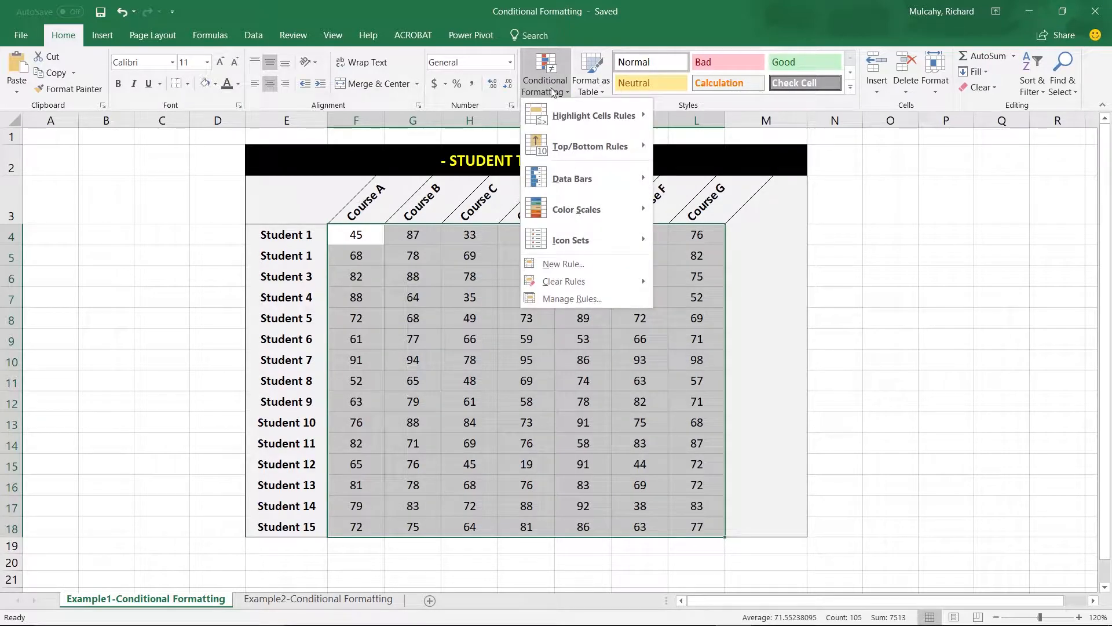
{"action": "mouse_move", "coordinate": [568, 117]}
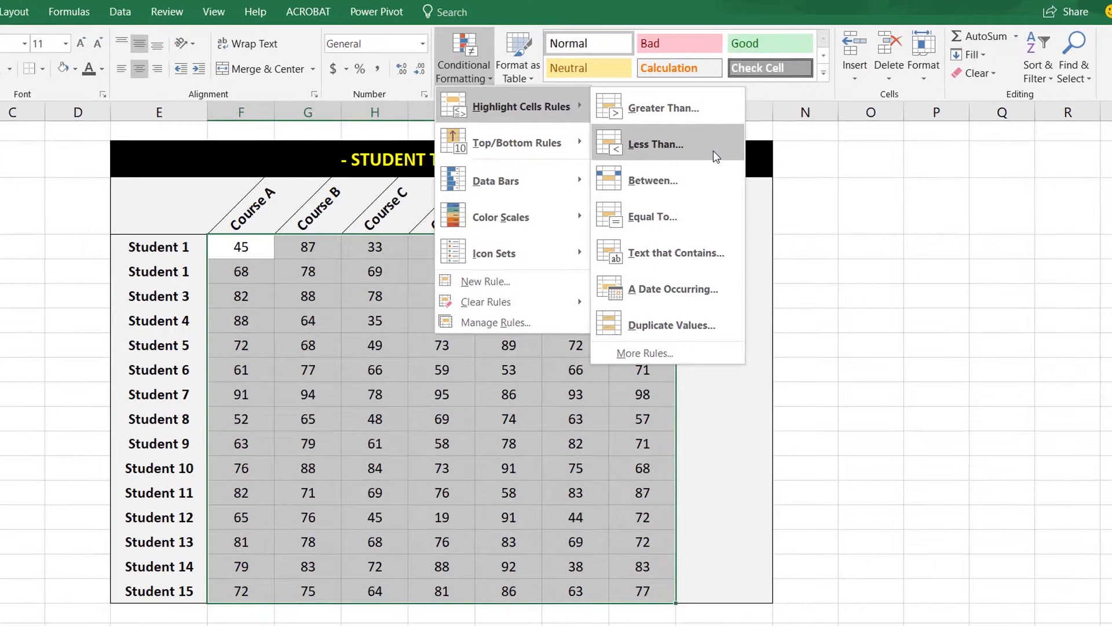
{"action": "left_click", "coordinate": [748, 152]}
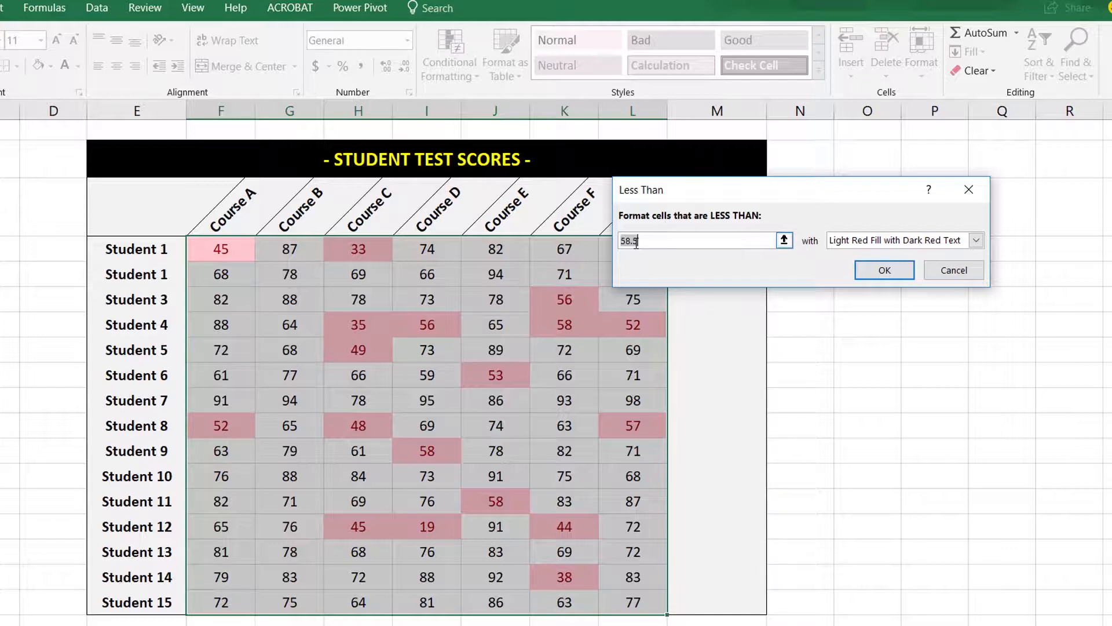
{"action": "type", "text": "50"}
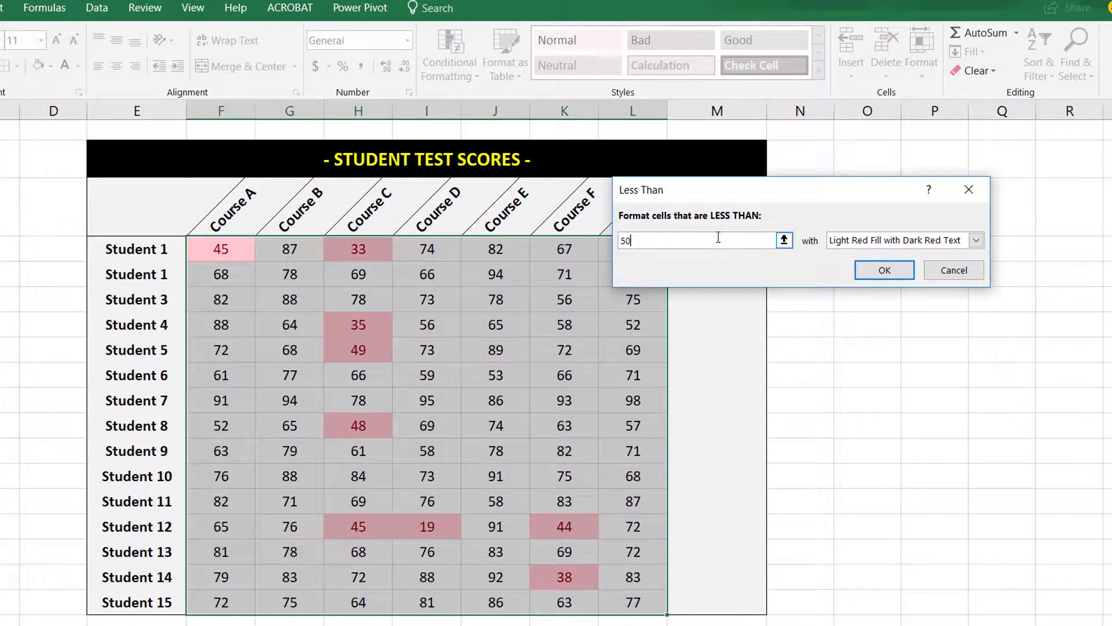
{"action": "left_click", "coordinate": [885, 270]}
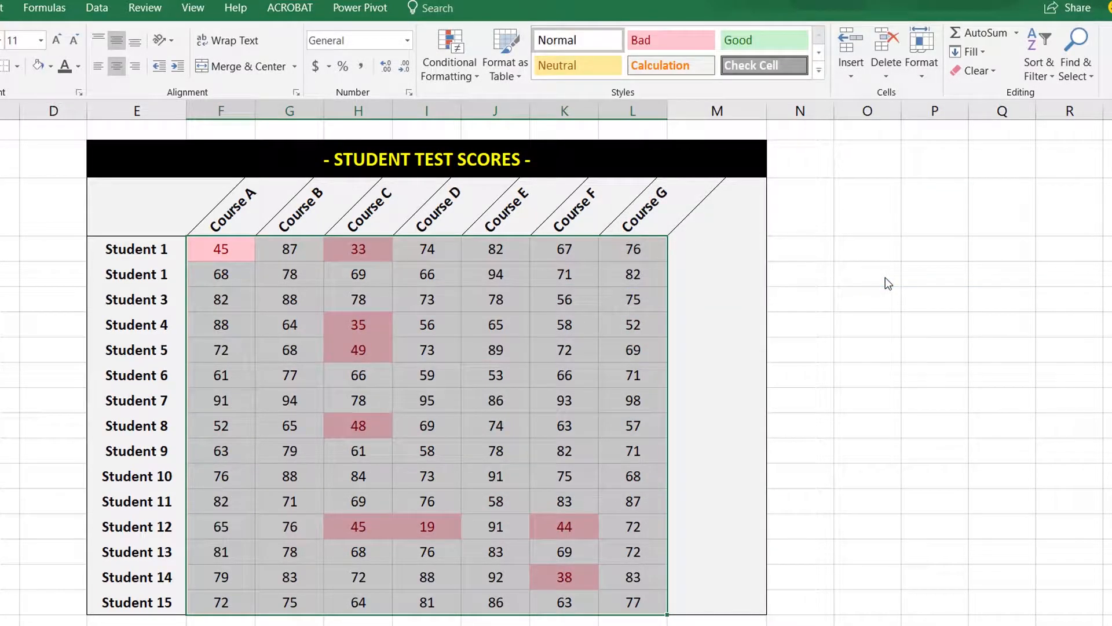
{"action": "left_click", "coordinate": [863, 250]}
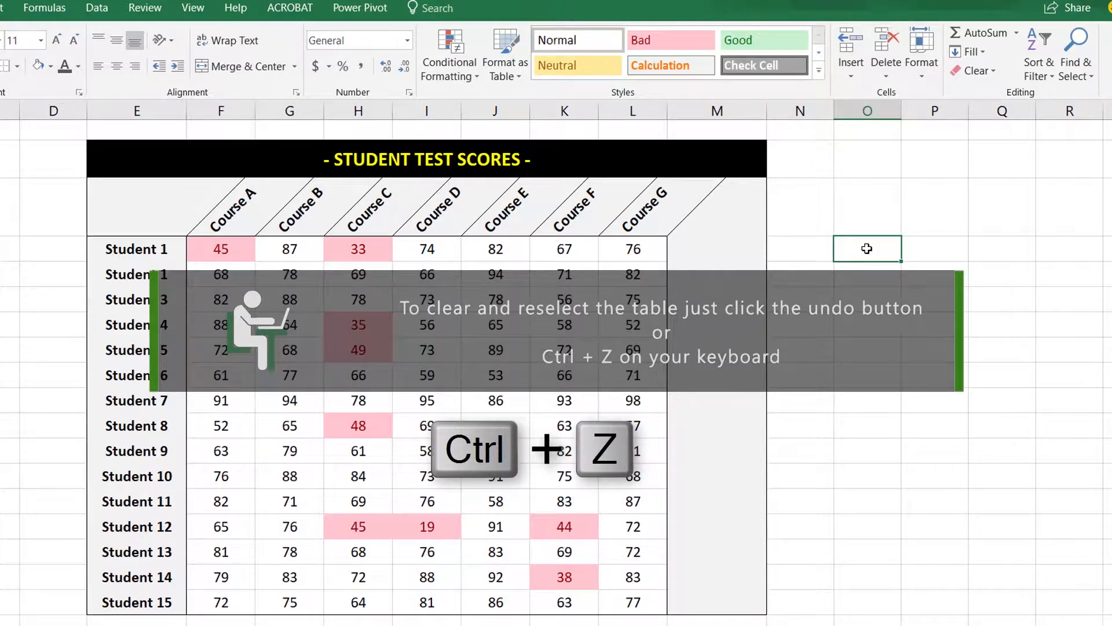
{"action": "key", "text": "ctrl+z"}
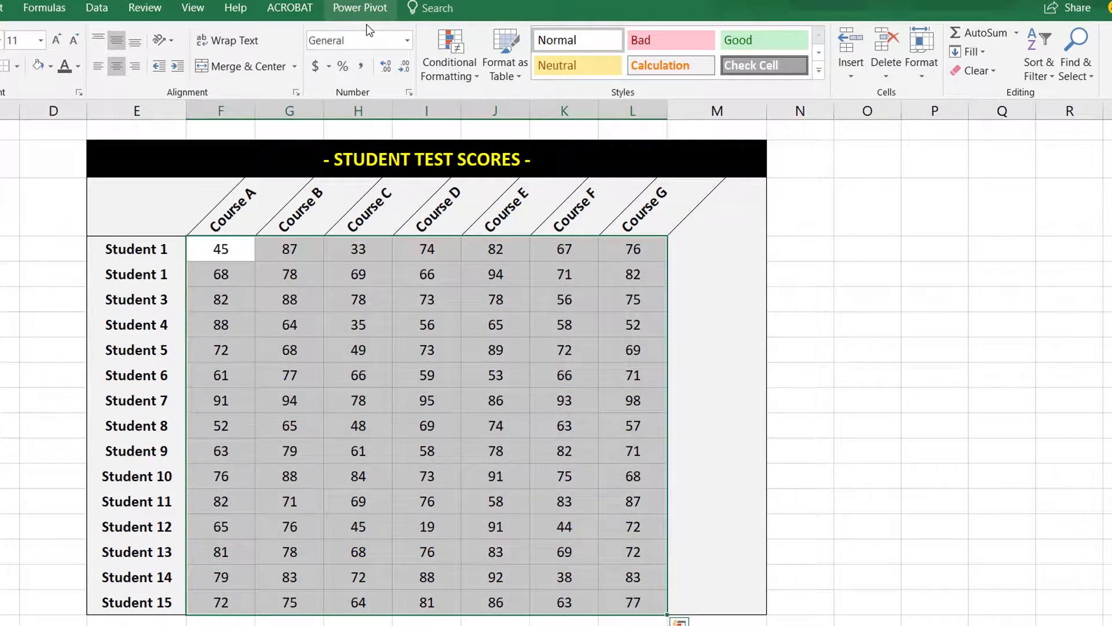
Highlight the top 10 items among all student scores using Light Red Fill with Dark Red Text
{"action": "left_click", "coordinate": [458, 46]}
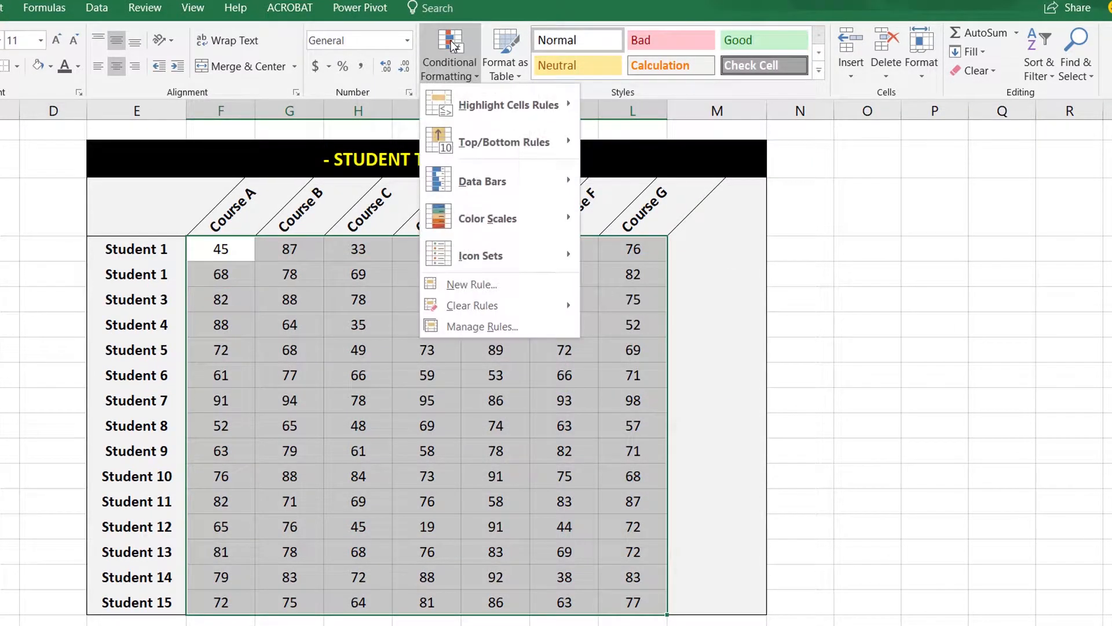
{"action": "mouse_move", "coordinate": [557, 142]}
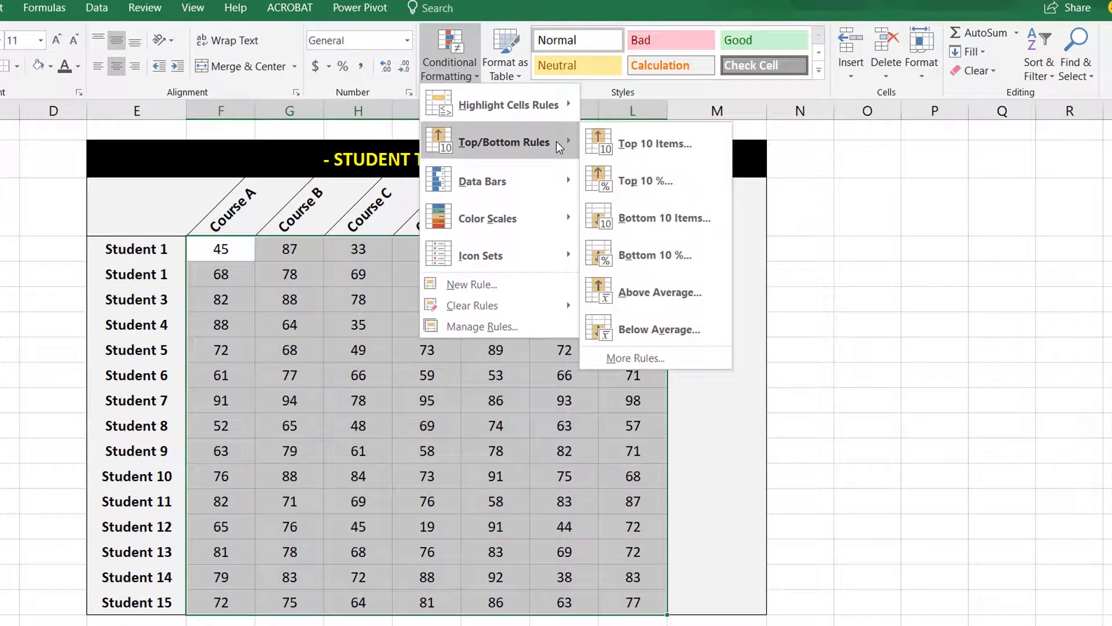
{"action": "left_click", "coordinate": [706, 151]}
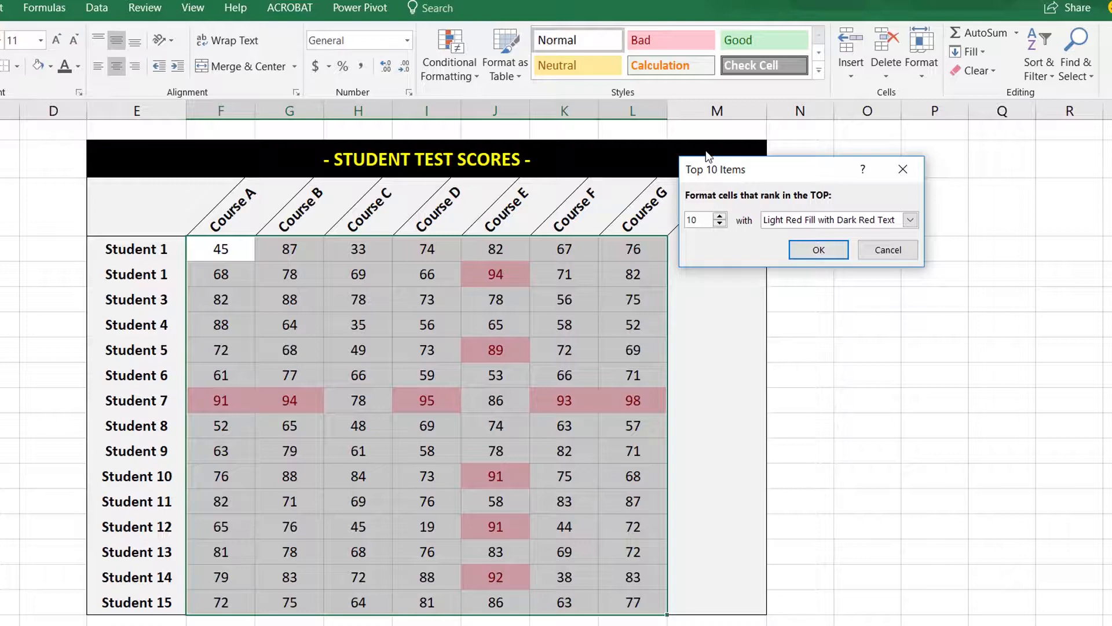
{"action": "left_click", "coordinate": [818, 250]}
{"action": "left_click", "coordinate": [858, 250]}
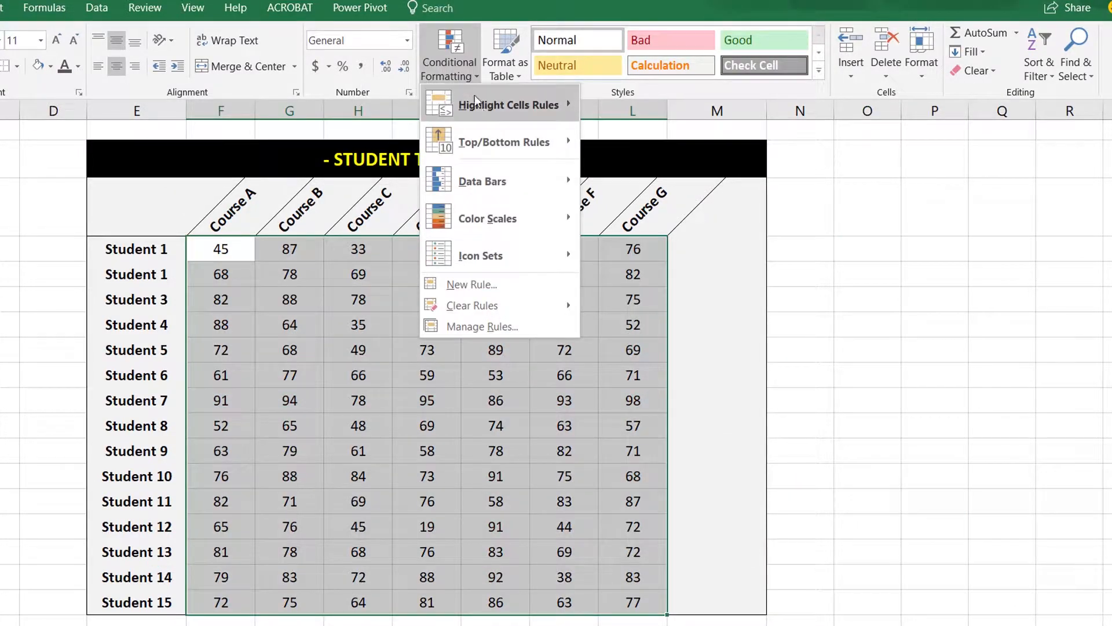
Highlight only the top 1 item among the student scores using Light Red Fill with Dark Red Text, and undo that rule
{"action": "mouse_move", "coordinate": [502, 139]}
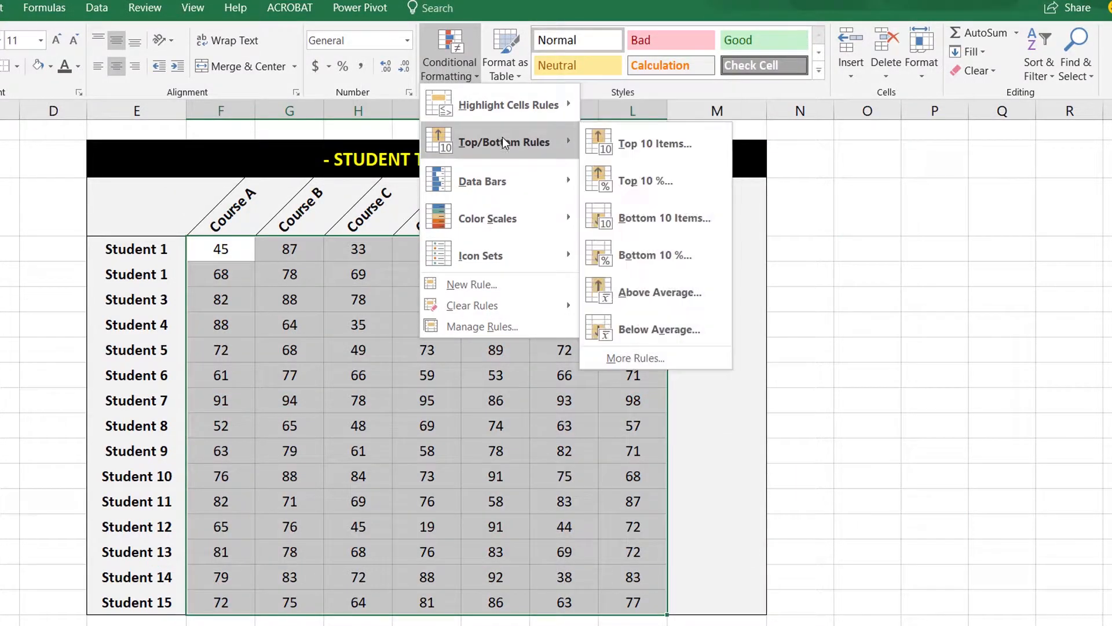
{"action": "left_click", "coordinate": [661, 144]}
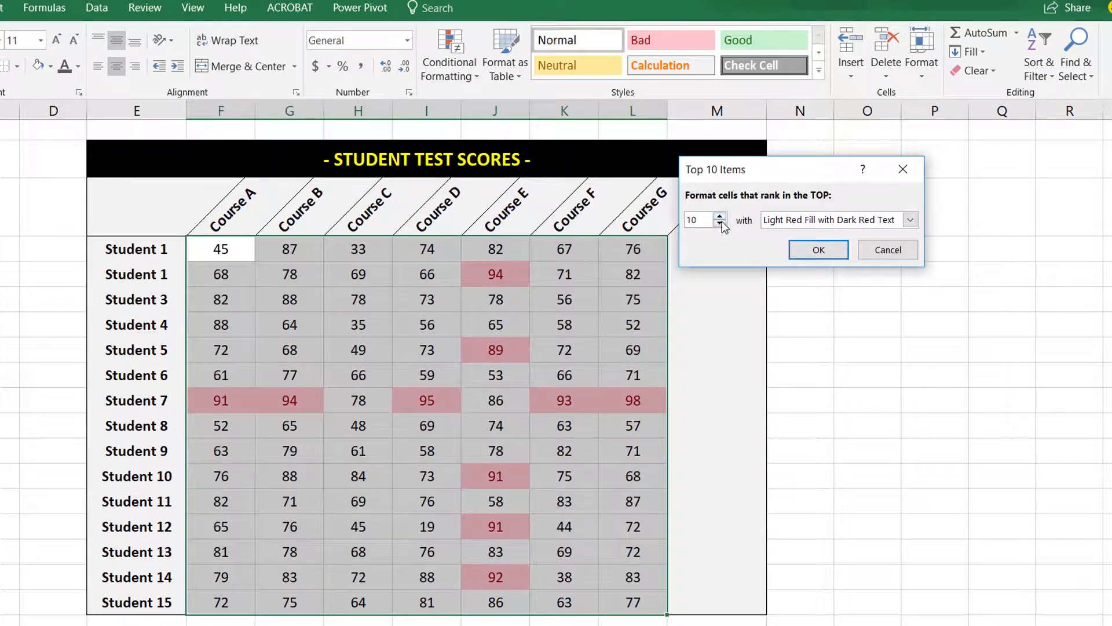
{"action": "left_click", "coordinate": [720, 224]}
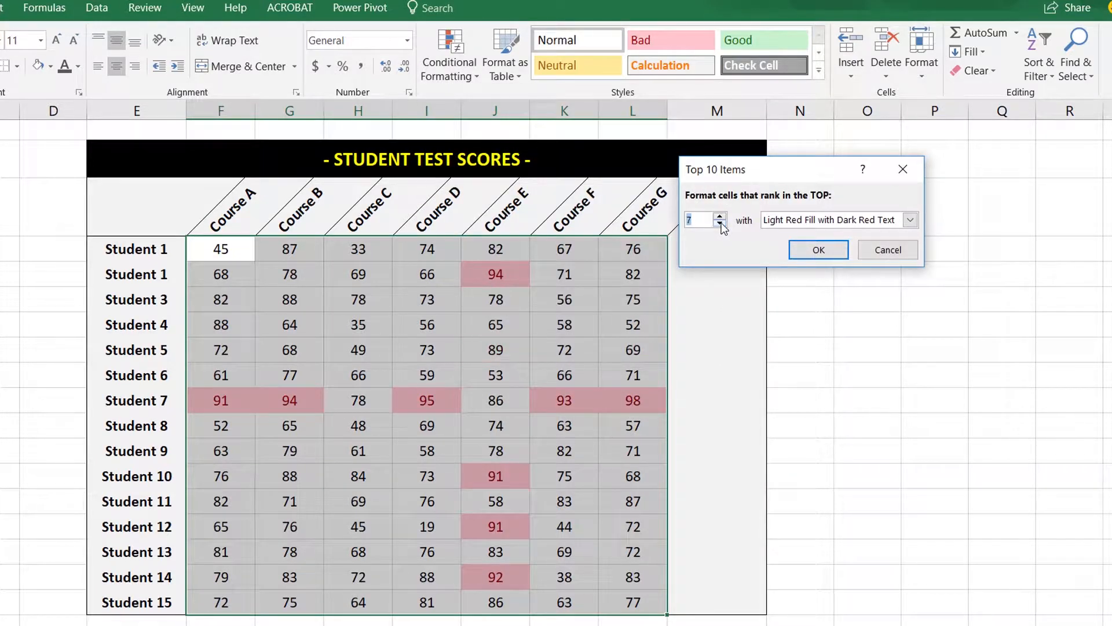
{"action": "left_click", "coordinate": [721, 223]}
{"action": "left_click", "coordinate": [720, 223]}
{"action": "left_click", "coordinate": [720, 223]}
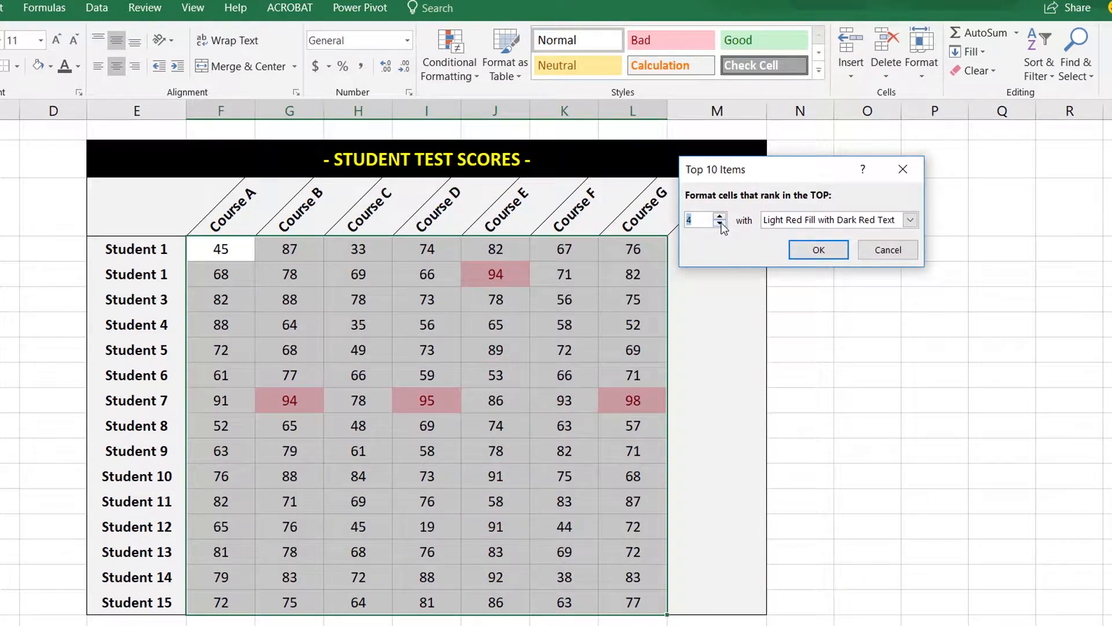
{"action": "left_click", "coordinate": [721, 223]}
{"action": "left_click", "coordinate": [720, 224]}
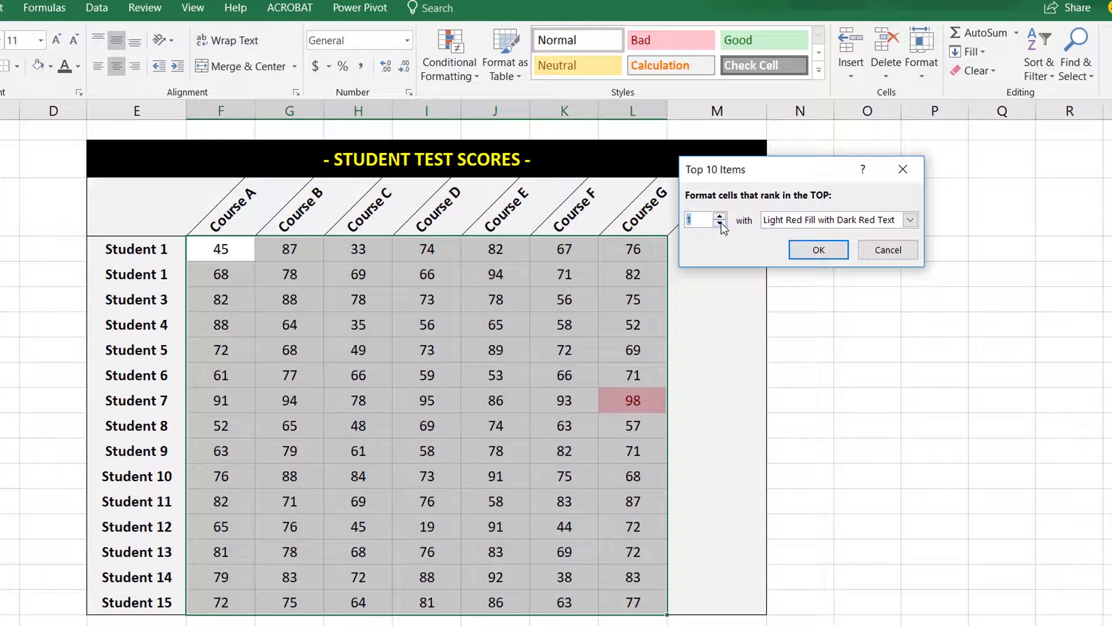
{"action": "left_click", "coordinate": [820, 249]}
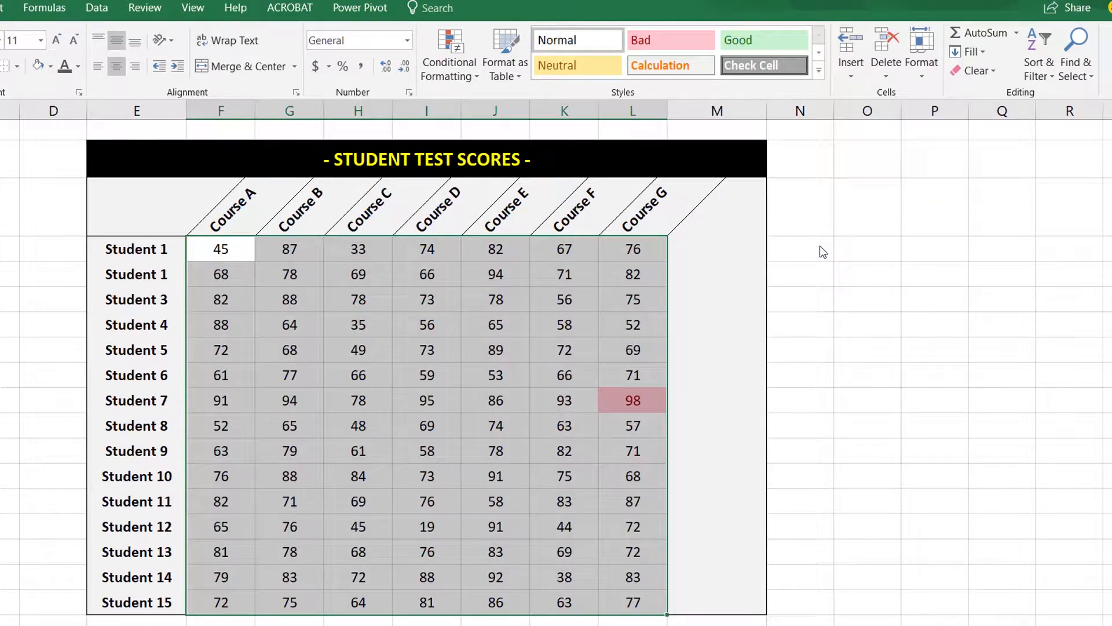
{"action": "left_click", "coordinate": [862, 251]}
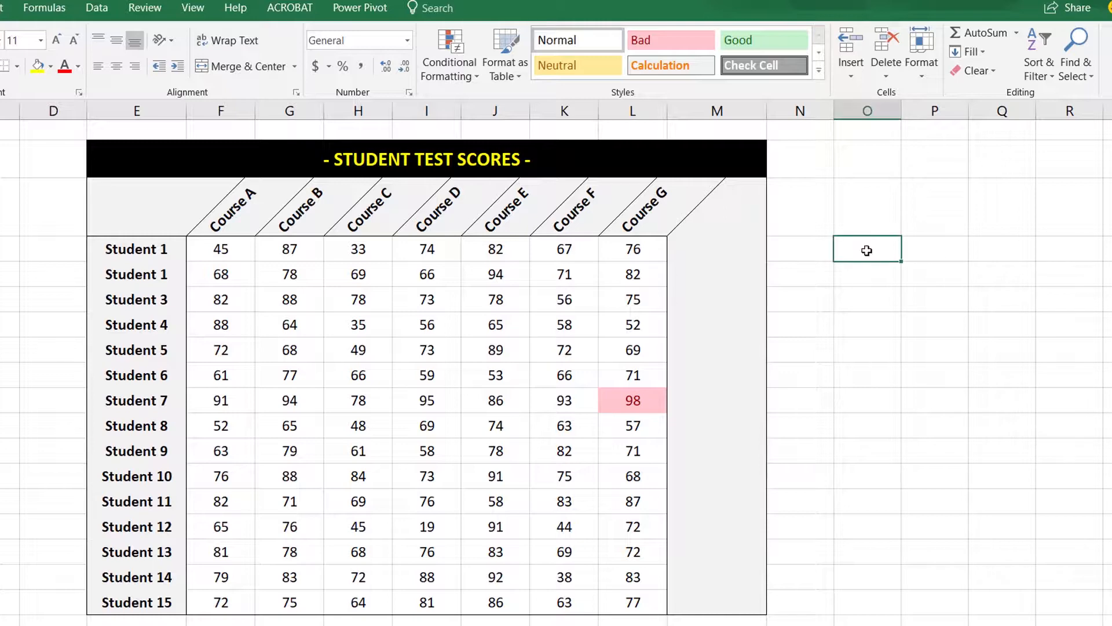
{"action": "key", "text": "ctrl+z"}
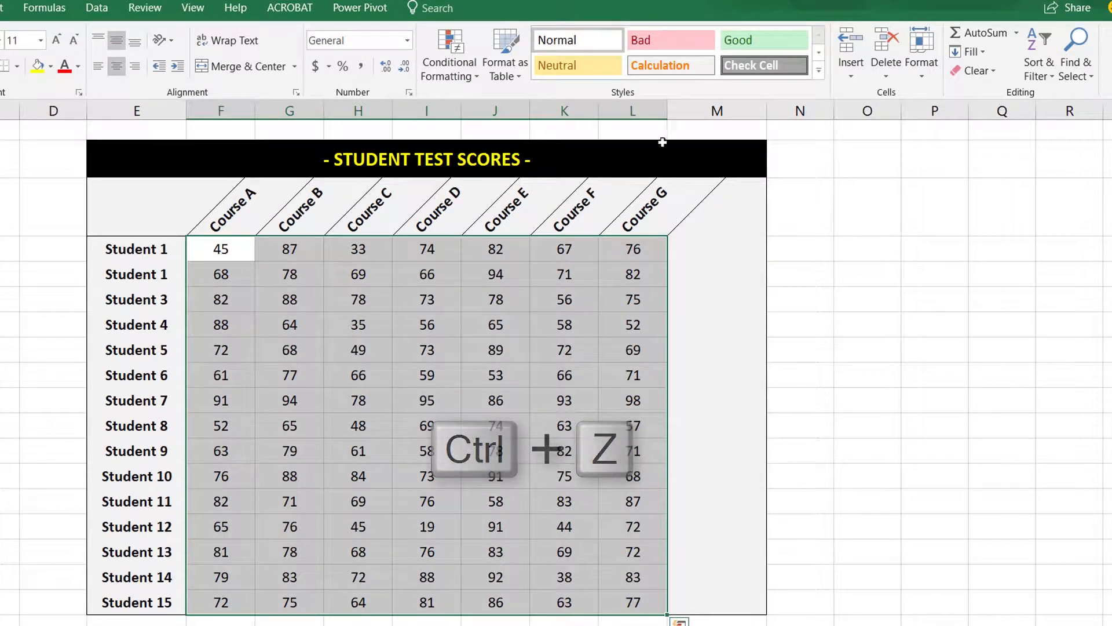
Apply orange solid-fill data bars to all the student scores
{"action": "left_click", "coordinate": [453, 61]}
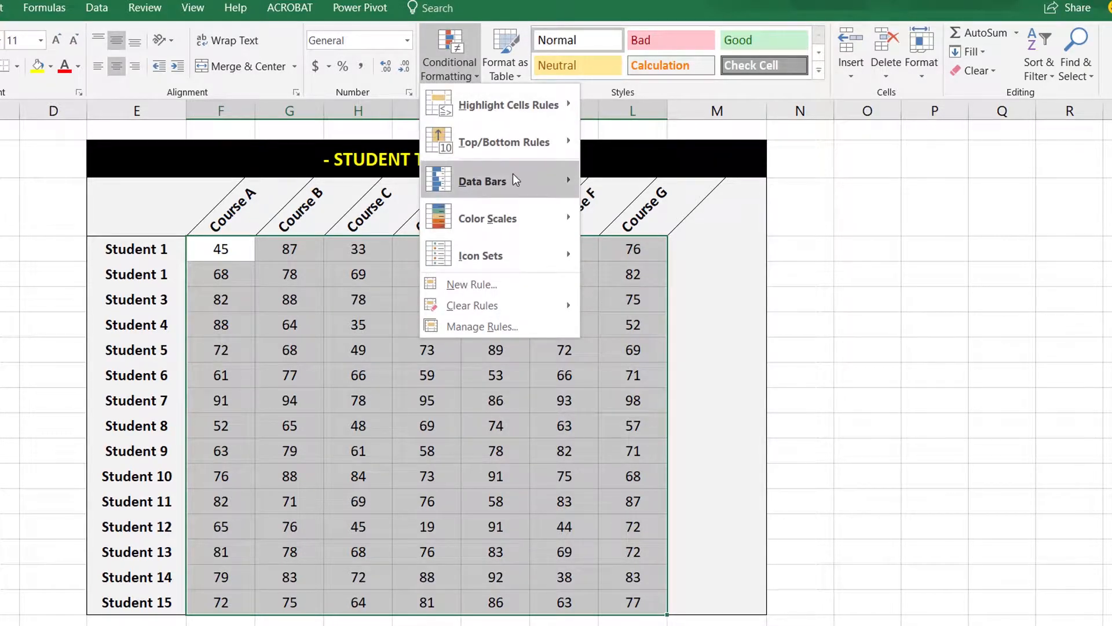
{"action": "mouse_move", "coordinate": [514, 176]}
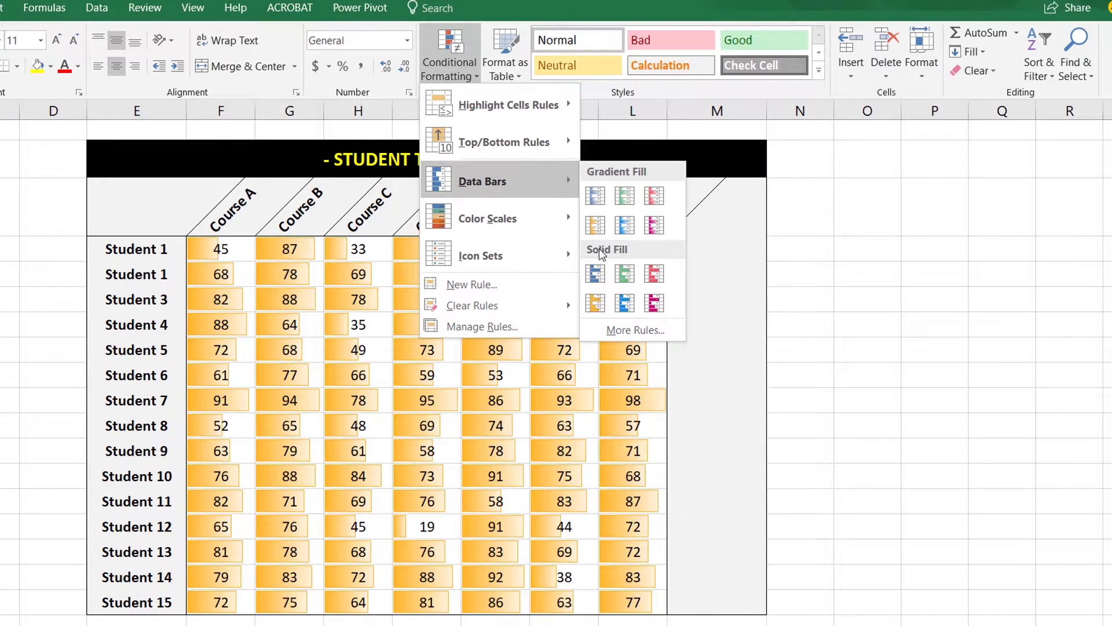
{"action": "left_click", "coordinate": [596, 305]}
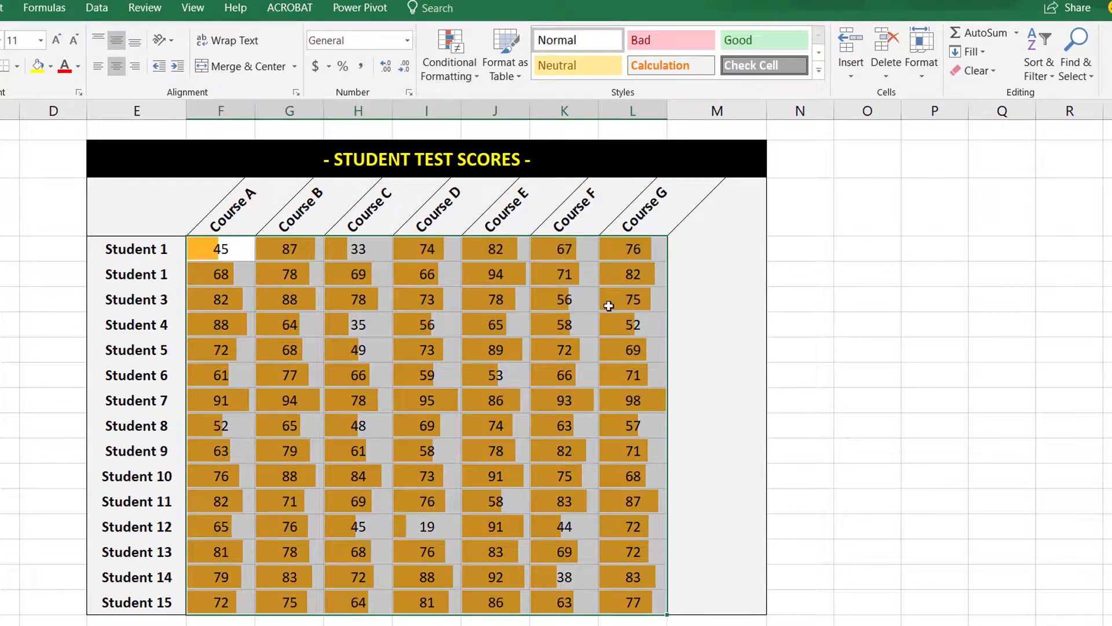
{"action": "left_click", "coordinate": [867, 251]}
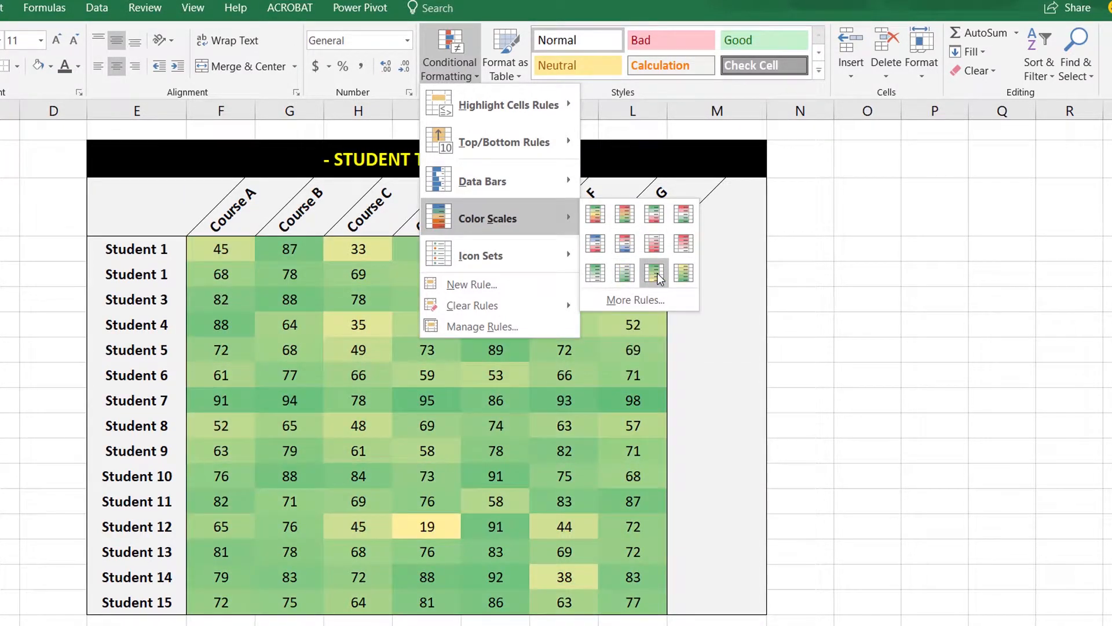
Apply the green-to-white color scale to all the student scores, and undo it
{"action": "left_click", "coordinate": [598, 272]}
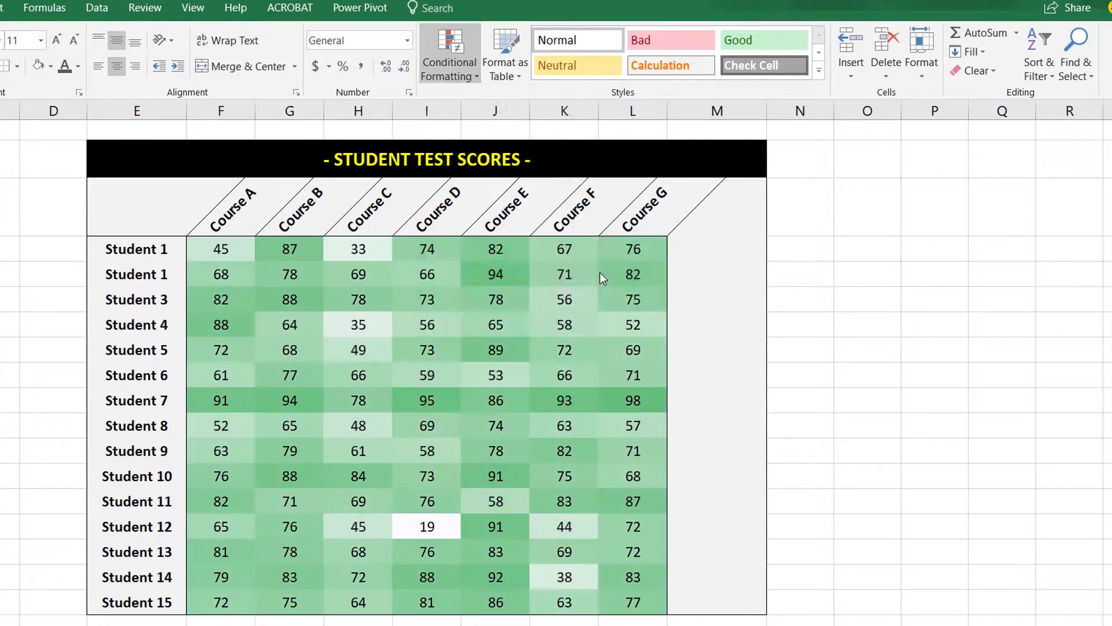
{"action": "left_click", "coordinate": [861, 248]}
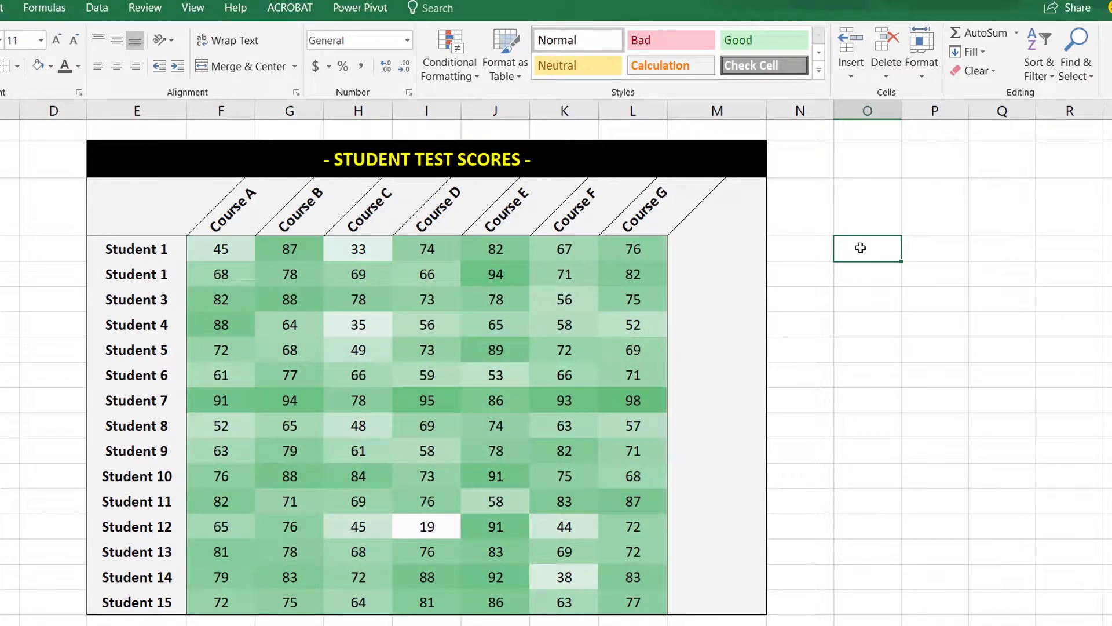
{"action": "key", "text": "ctrl+z"}
Apply the three-star ratings icon set to all the student scores in F4:L18
{"action": "left_click", "coordinate": [442, 59]}
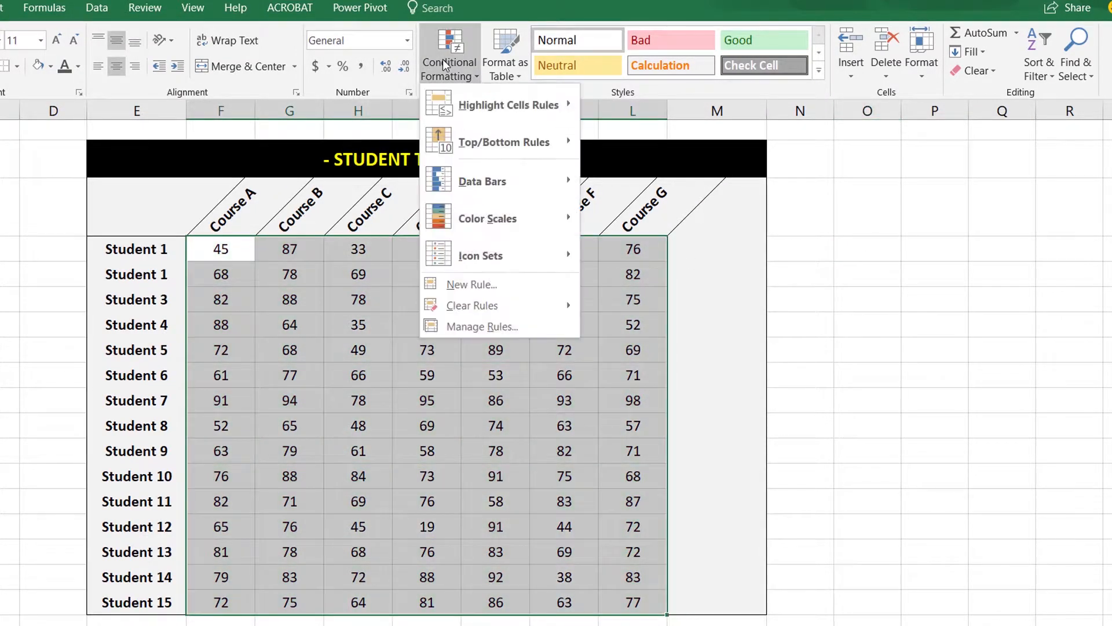
{"action": "mouse_move", "coordinate": [515, 255]}
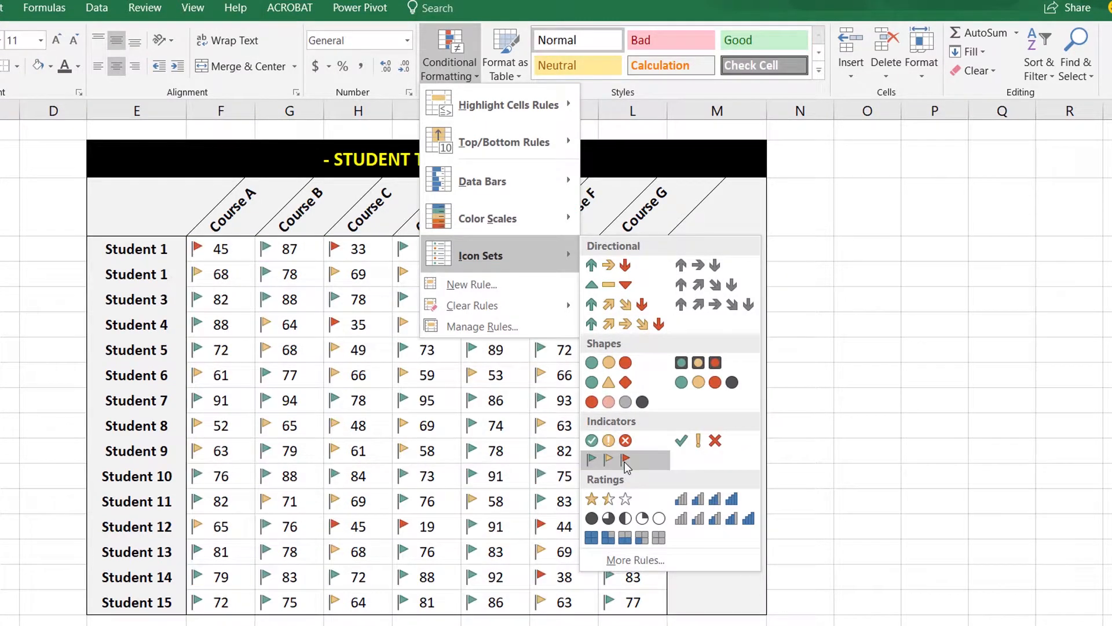
{"action": "left_click", "coordinate": [629, 501]}
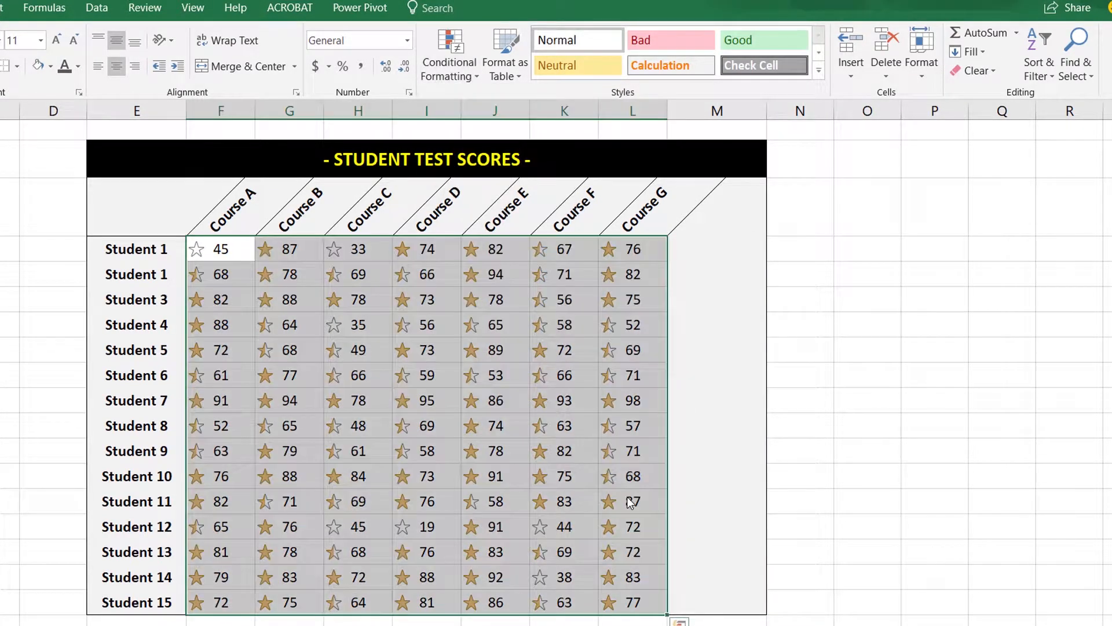
Undo the three-star ratings icon set applied to the student scores
{"action": "left_click", "coordinate": [863, 250]}
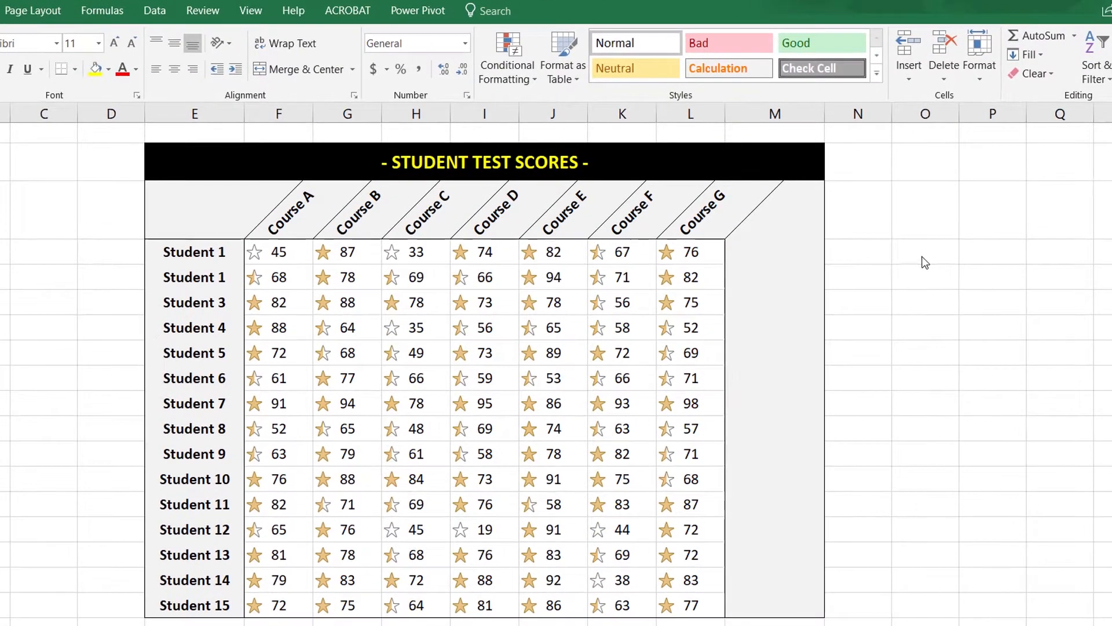
{"action": "left_click", "coordinate": [890, 240]}
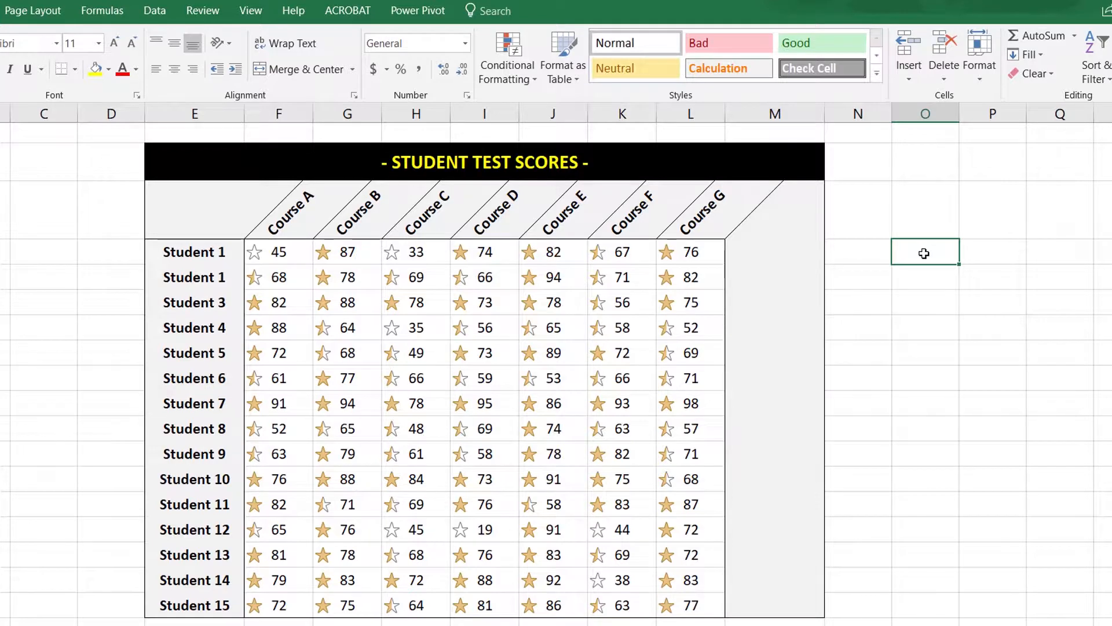
{"action": "key", "text": "ctrl+z"}
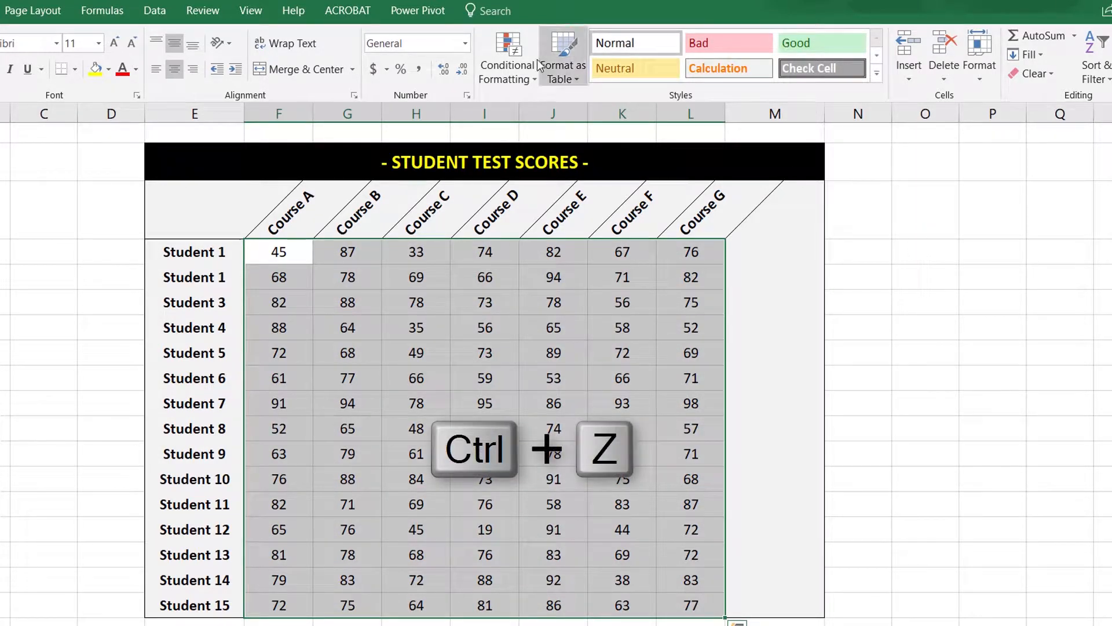
Create a custom icon set rule for the student scores using the uncircled cross, exclamation mark and check mark style
{"action": "left_click", "coordinate": [516, 61]}
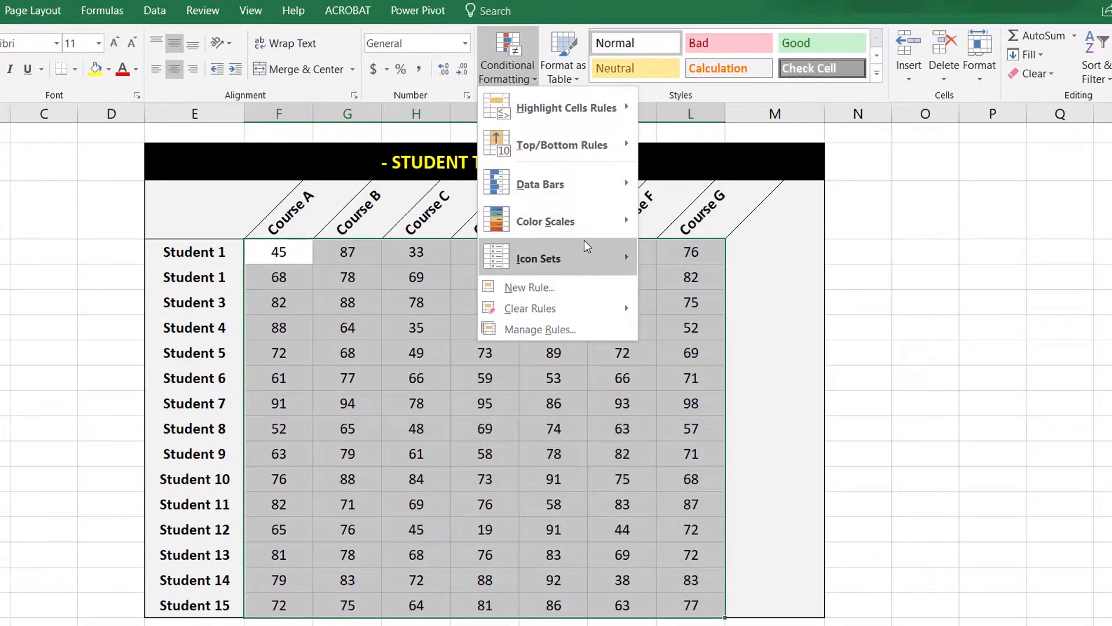
{"action": "mouse_move", "coordinate": [584, 241]}
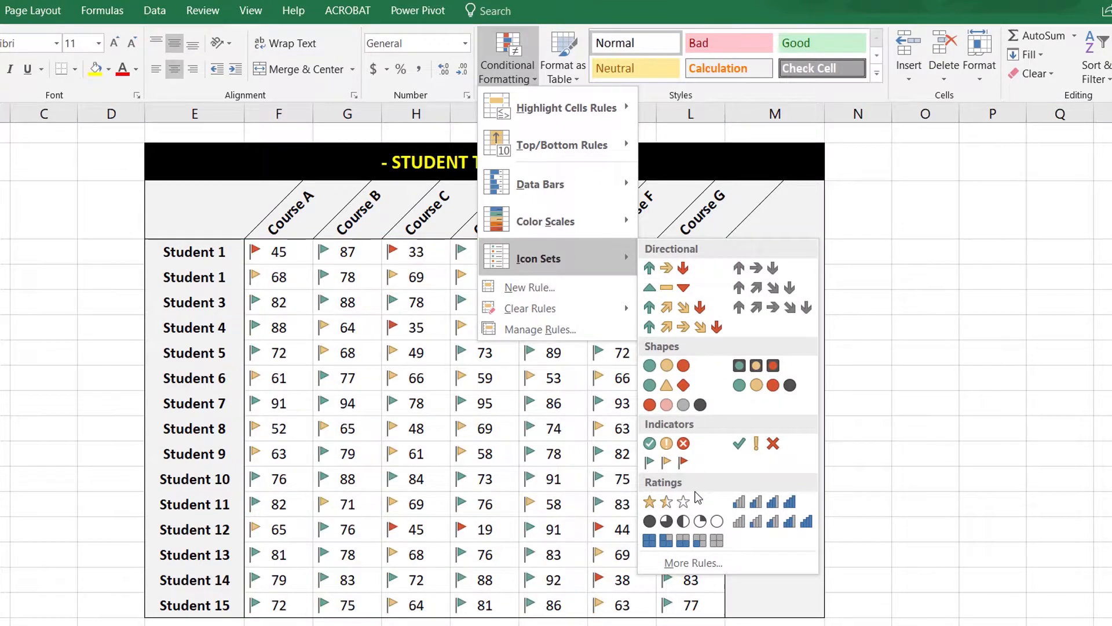
{"action": "left_click", "coordinate": [710, 561]}
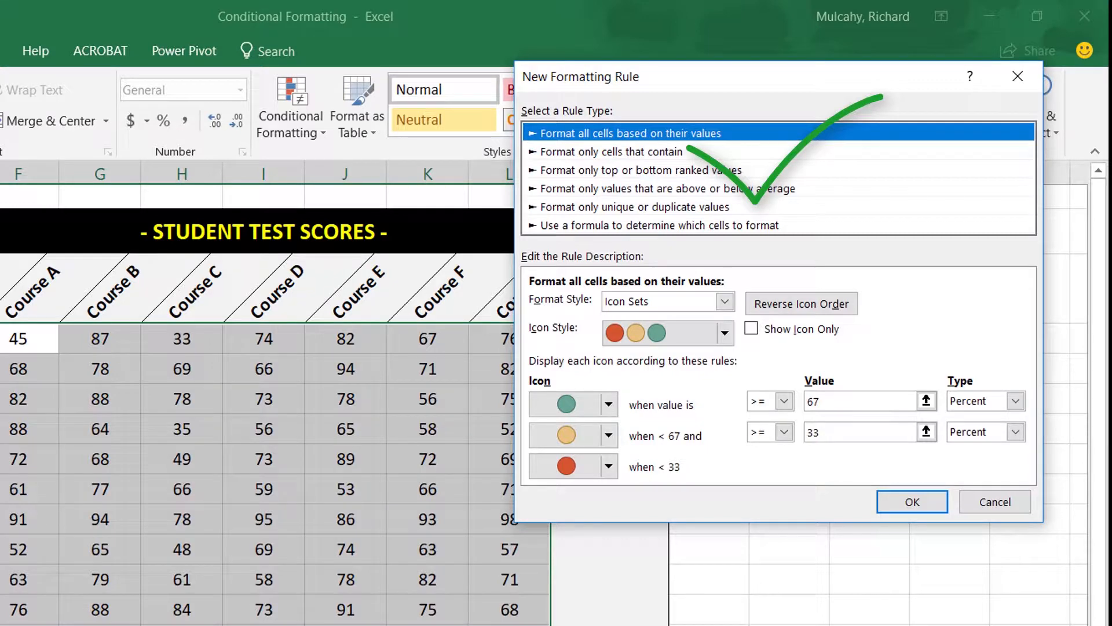
{"action": "left_click", "coordinate": [725, 332]}
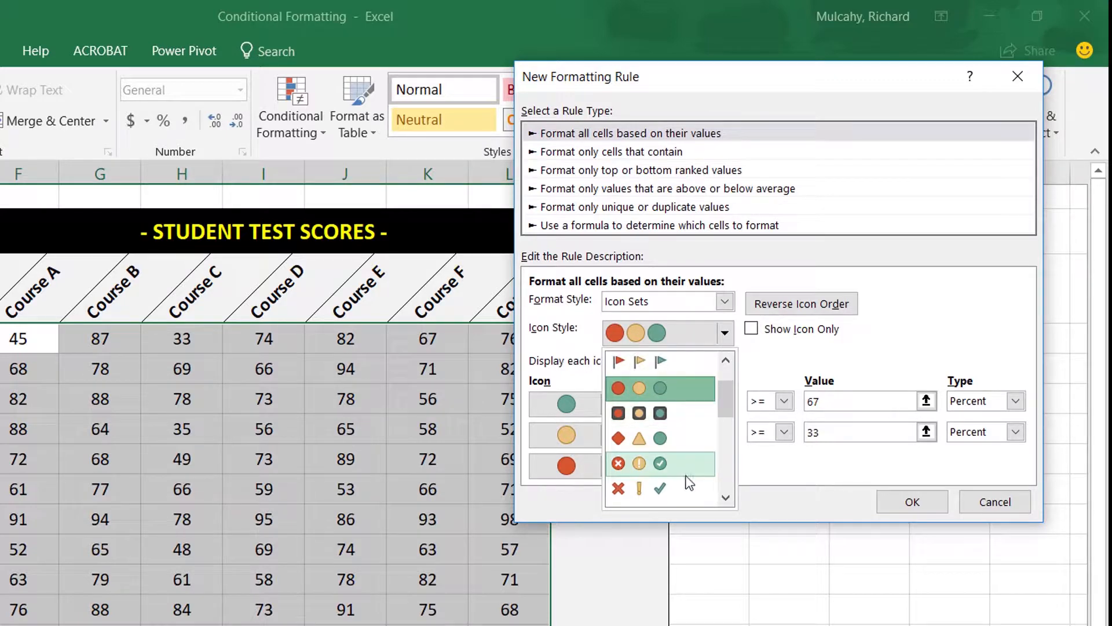
{"action": "left_click", "coordinate": [685, 486]}
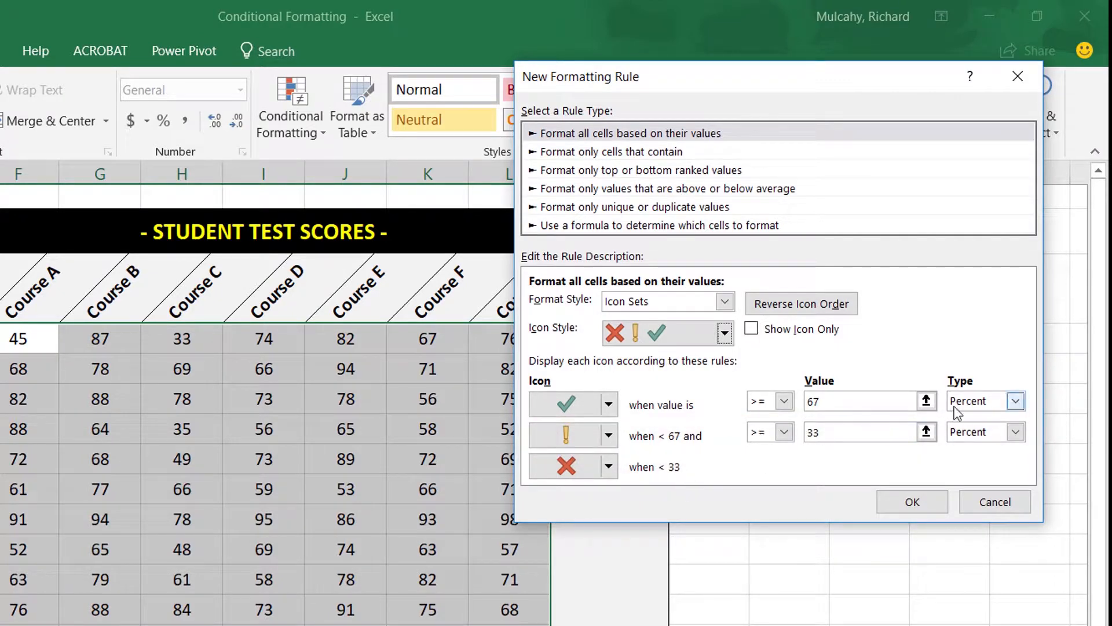
Set both icon thresholds to the Number type, with the check mark at >= 75 and the exclamation mark at >= 50
{"action": "left_click", "coordinate": [1016, 401]}
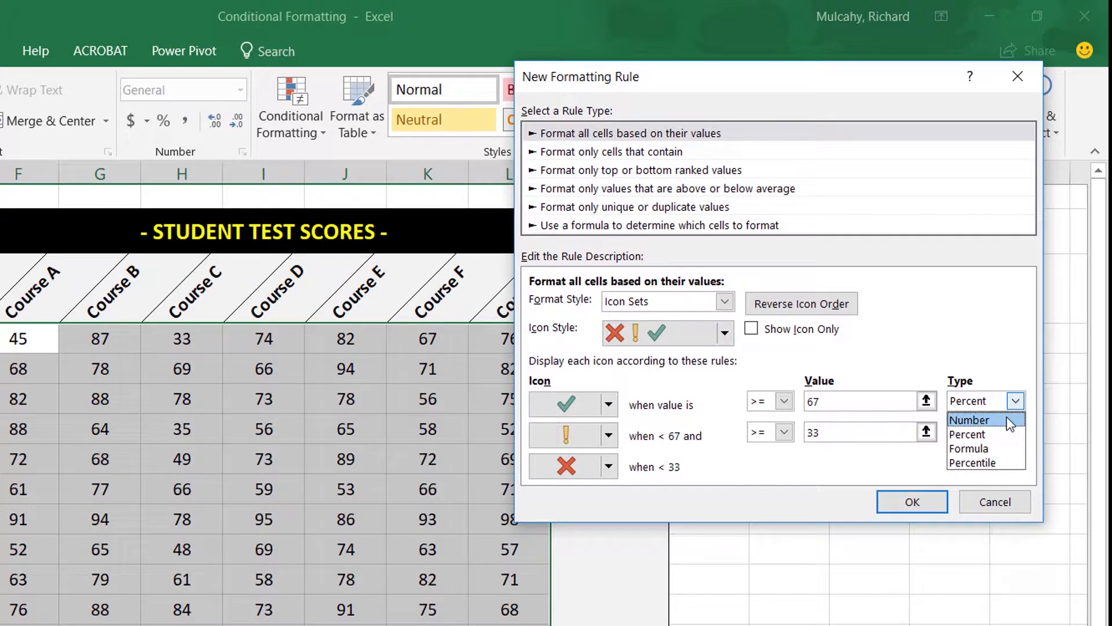
{"action": "left_click", "coordinate": [985, 419]}
{"action": "left_click", "coordinate": [1016, 432]}
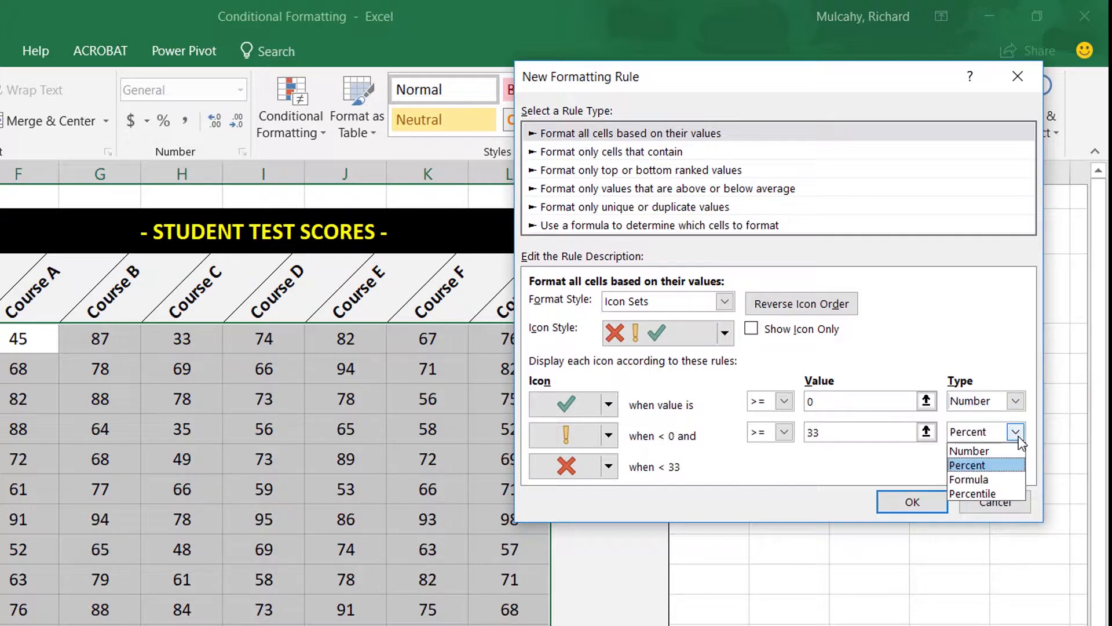
{"action": "left_click", "coordinate": [1011, 451]}
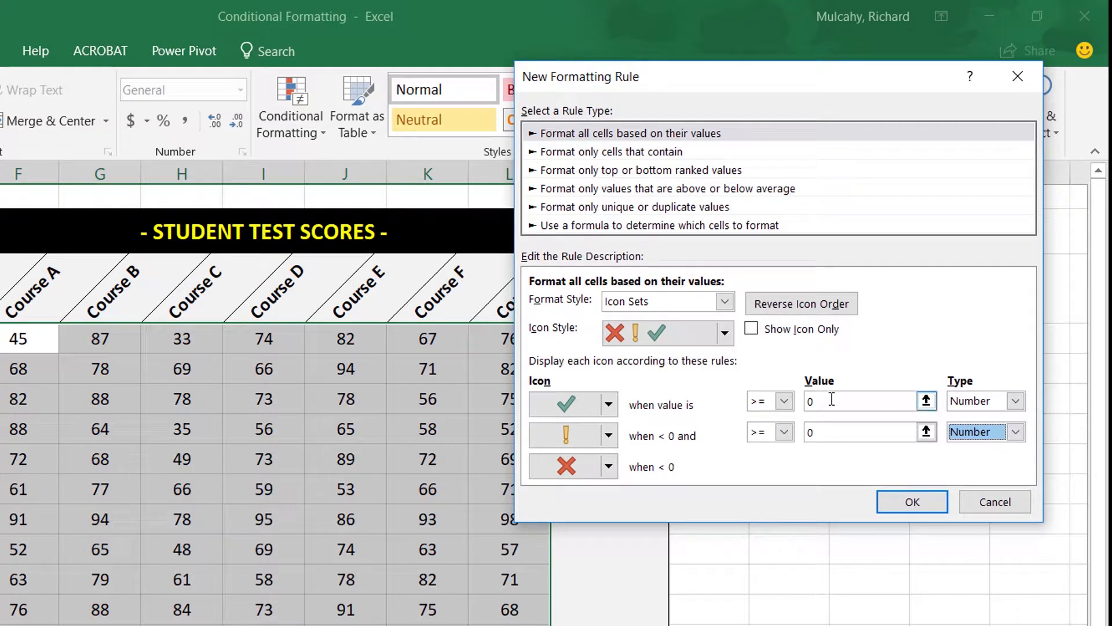
{"action": "left_click", "coordinate": [806, 401]}
{"action": "type", "text": "75"}
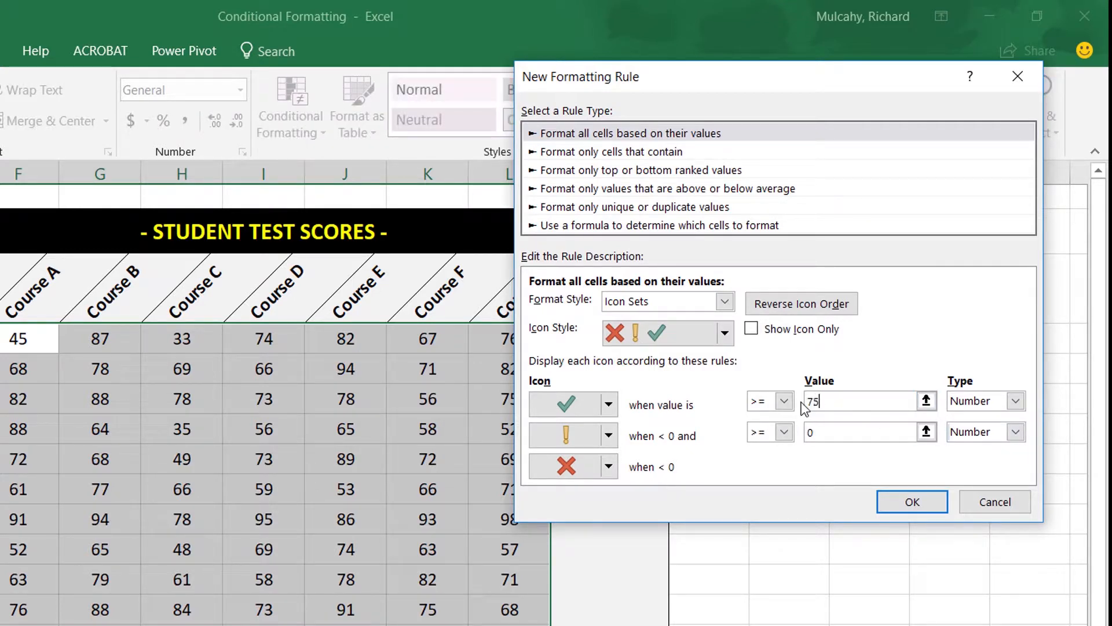
{"action": "left_click", "coordinate": [811, 433]}
{"action": "type", "text": "50"}
Set the middle range to No Cell Icon, show icons only, and apply the rule to the student scores
{"action": "left_click", "coordinate": [611, 434]}
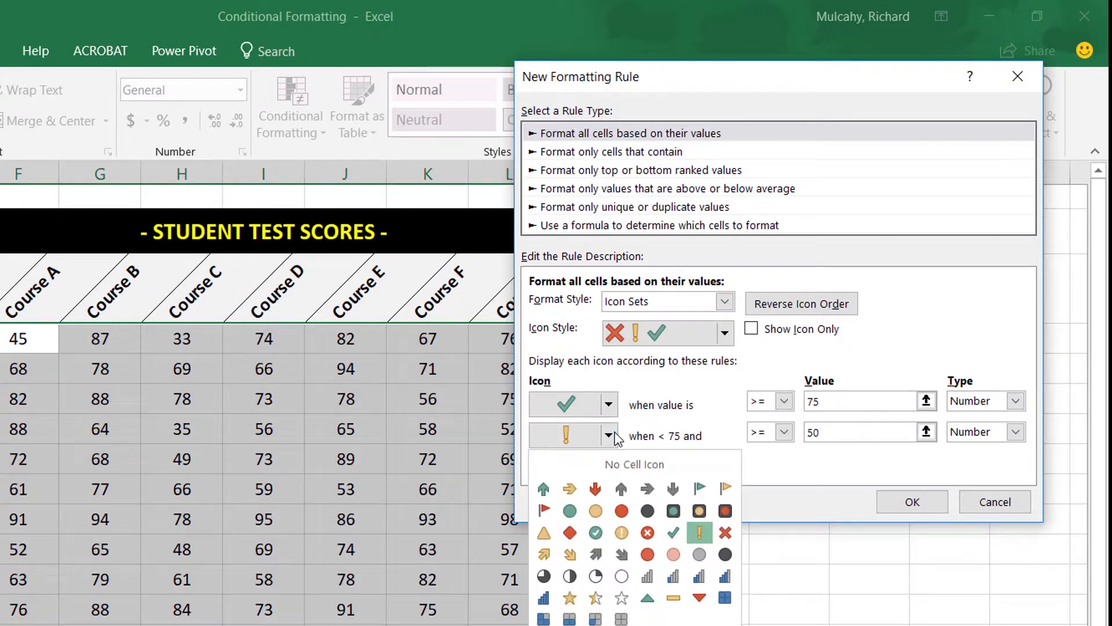
{"action": "left_click", "coordinate": [624, 463]}
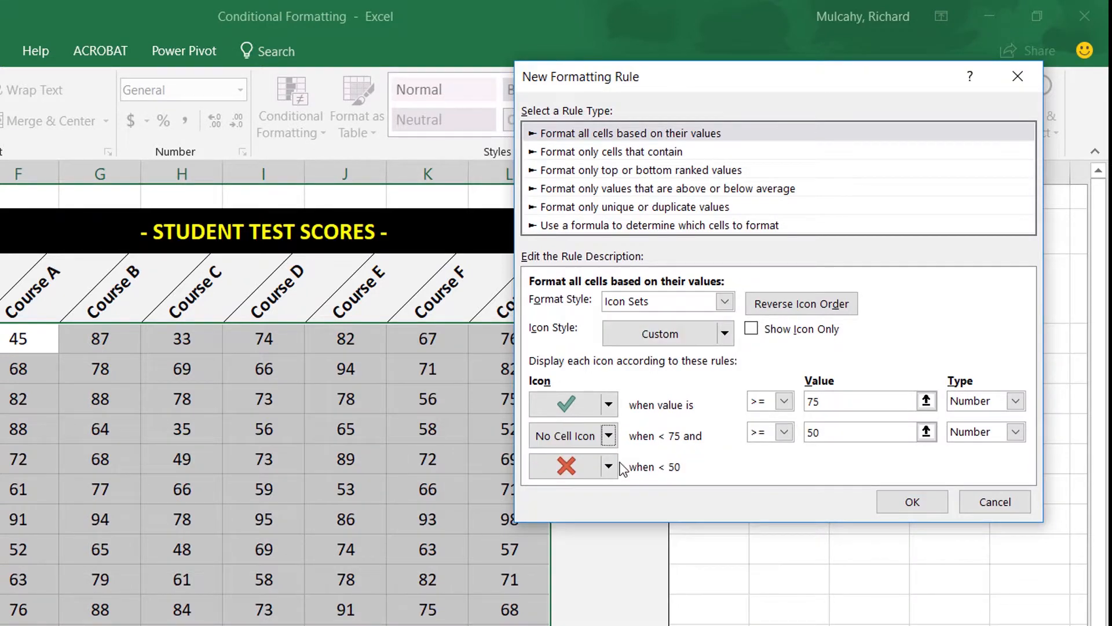
{"action": "left_click", "coordinate": [752, 328]}
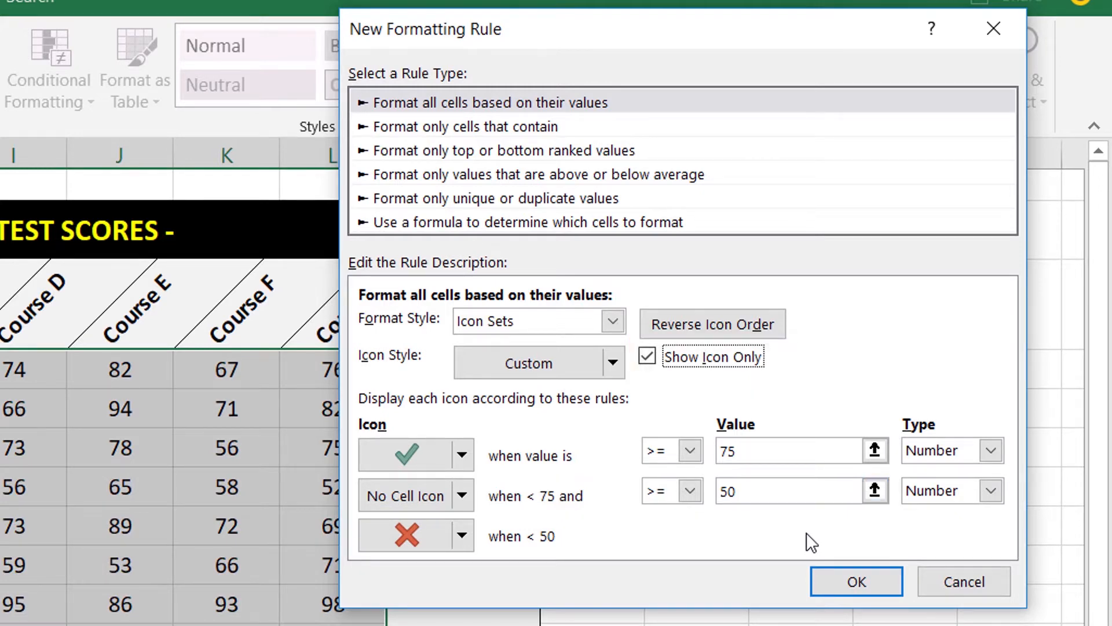
{"action": "left_click", "coordinate": [826, 575]}
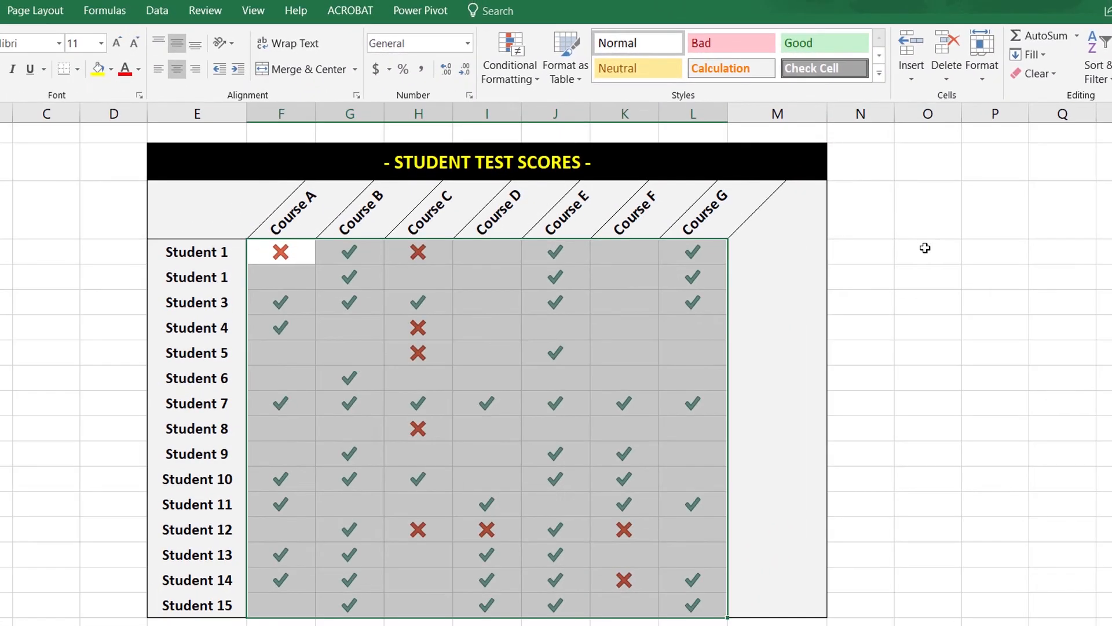
{"action": "left_click", "coordinate": [700, 369]}
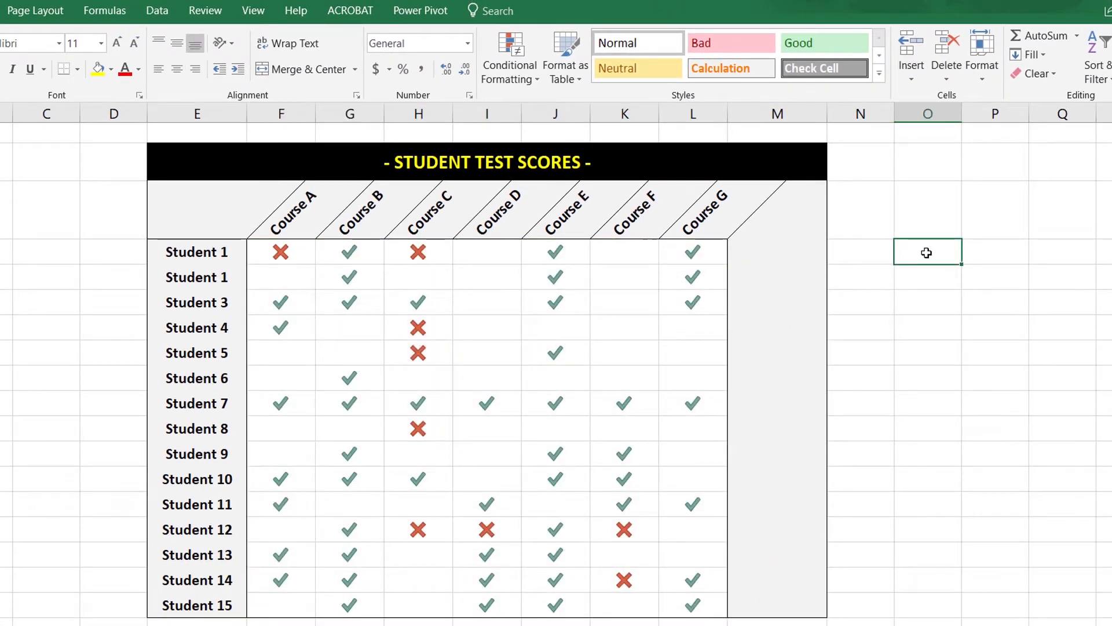